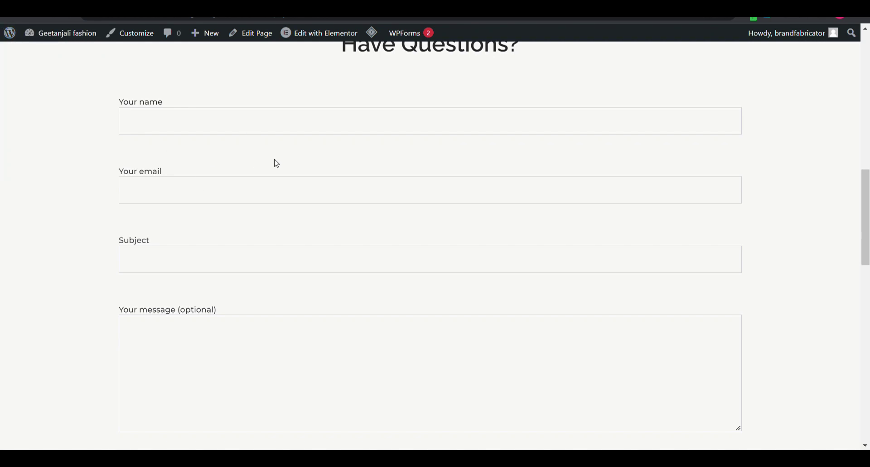
- Scroll through the live contact form and try entering text in the Your email field
{"action": "scroll", "coordinate": [276, 164], "scroll_direction": "up", "scroll_amount": 5}
{"action": "scroll", "coordinate": [277, 164], "scroll_direction": "down", "scroll_amount": 3}
{"action": "scroll", "coordinate": [276, 163], "scroll_direction": "down", "scroll_amount": 2}
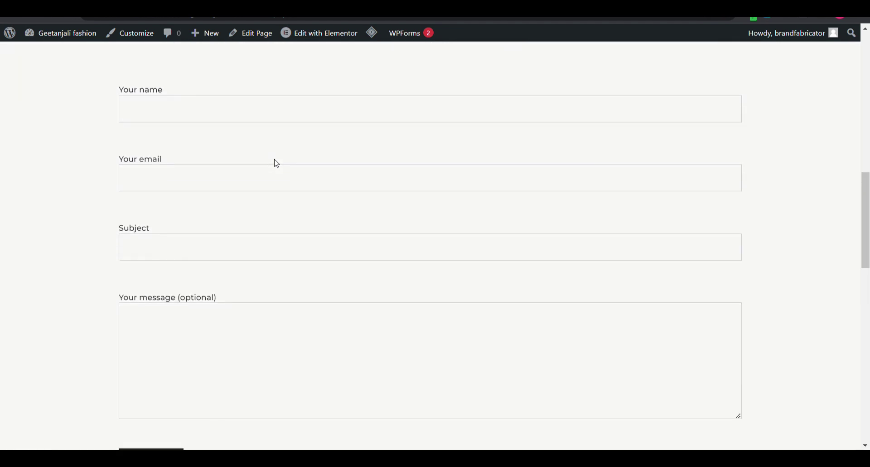
{"action": "scroll", "coordinate": [276, 163], "scroll_direction": "up", "scroll_amount": 1}
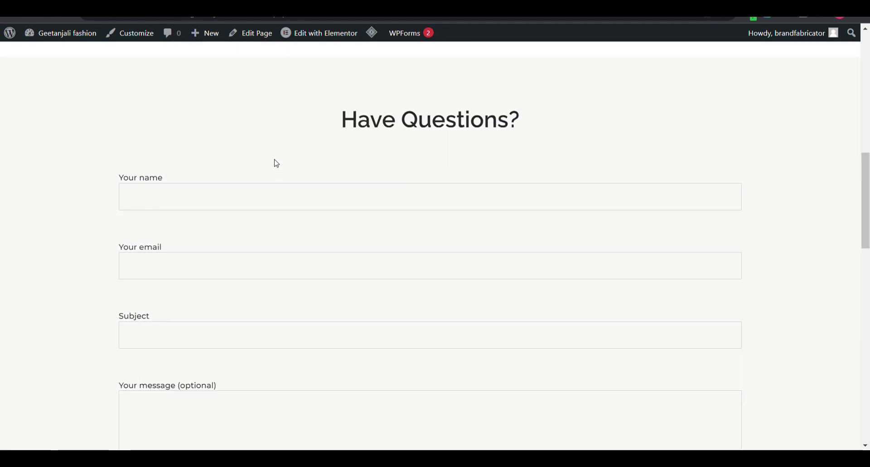
{"action": "scroll", "coordinate": [277, 163], "scroll_direction": "down", "scroll_amount": 2}
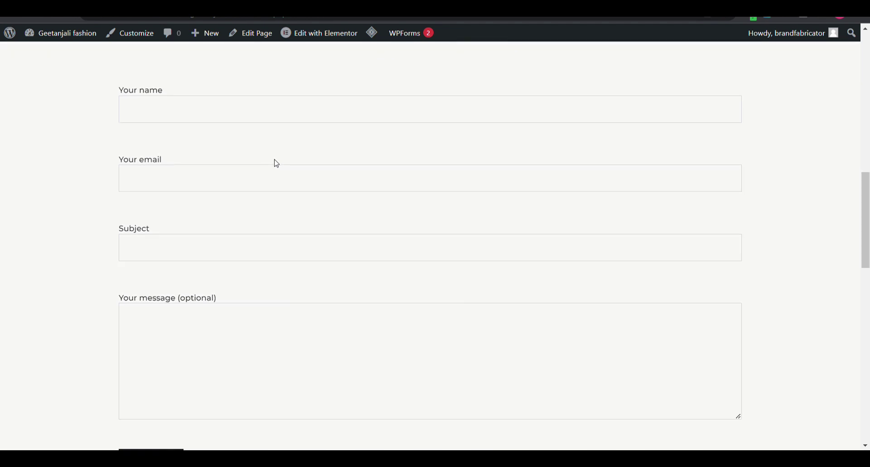
{"action": "left_click", "coordinate": [277, 189]}
{"action": "scroll", "coordinate": [389, 221], "scroll_direction": "up", "scroll_amount": 12}
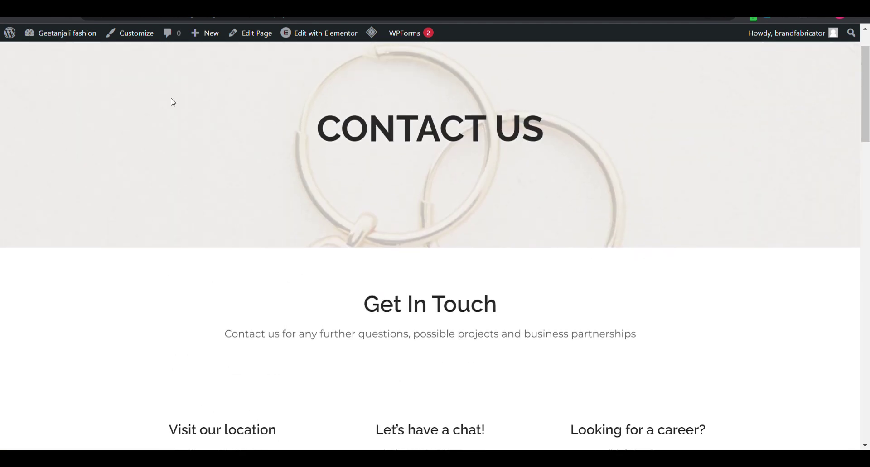
- Go to the Dashboard and open Installed Plugins, where Contact Form 7 5.7.4 is active
{"action": "mouse_move", "coordinate": [65, 31]}
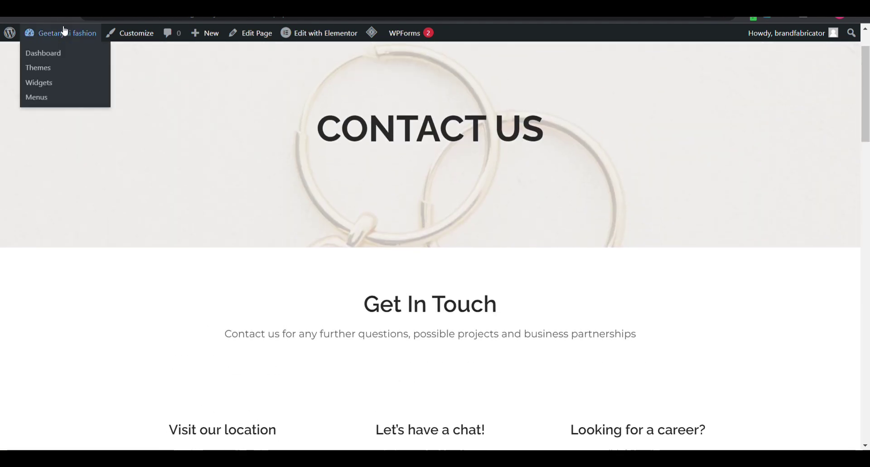
{"action": "left_click", "coordinate": [62, 29]}
{"action": "scroll", "coordinate": [4, 324], "scroll_direction": "down", "scroll_amount": 4}
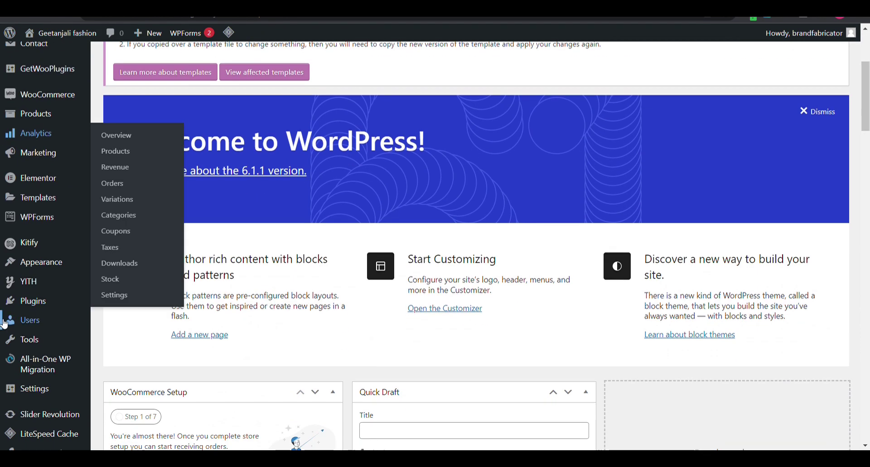
{"action": "mouse_move", "coordinate": [18, 302]}
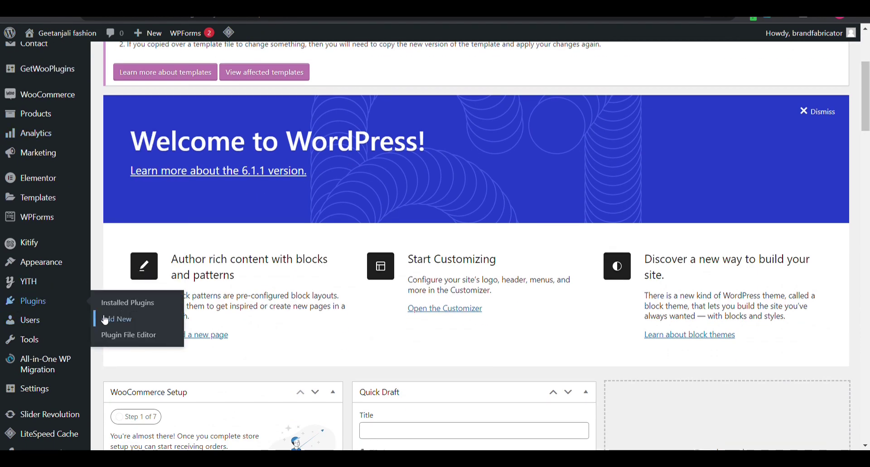
{"action": "scroll", "coordinate": [58, 122], "scroll_direction": "up", "scroll_amount": 2}
{"action": "mouse_move", "coordinate": [39, 104]}
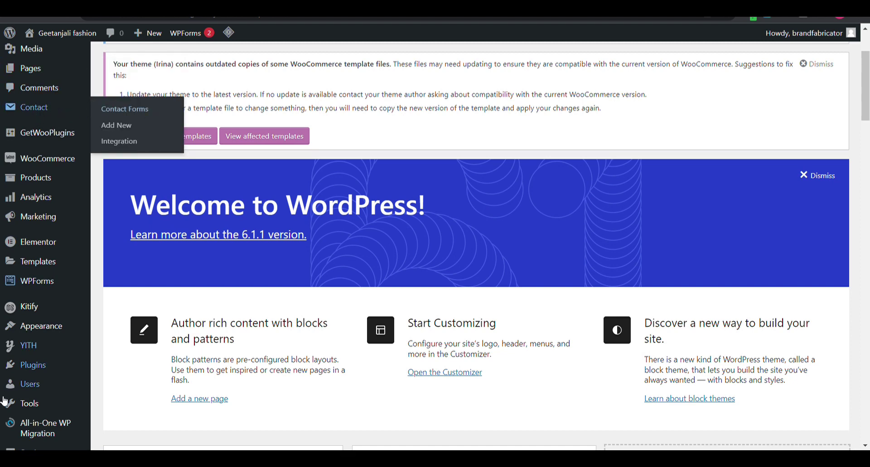
{"action": "mouse_move", "coordinate": [35, 374]}
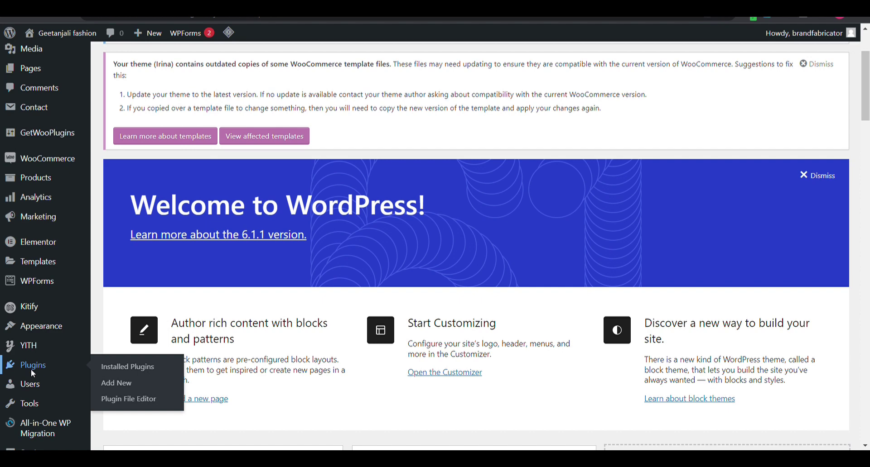
{"action": "left_click", "coordinate": [32, 374]}
{"action": "scroll", "coordinate": [186, 377], "scroll_direction": "down", "scroll_amount": 5}
{"action": "scroll", "coordinate": [186, 377], "scroll_direction": "up", "scroll_amount": 2}
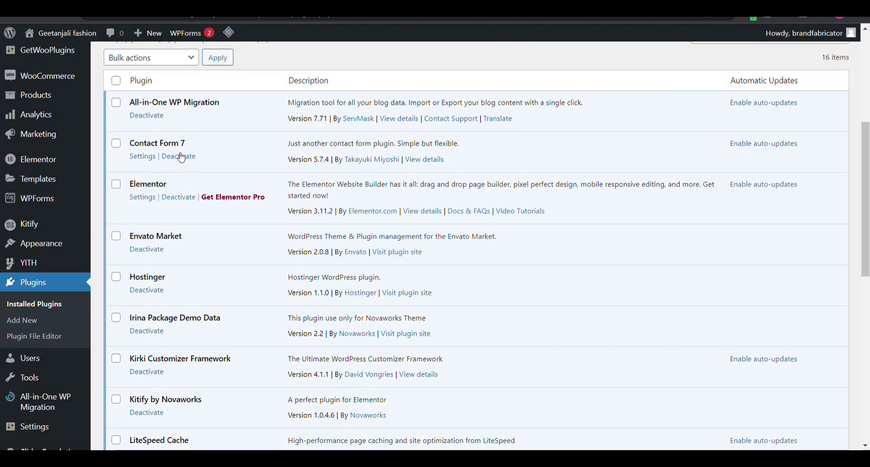
- From Plugins > Add New, find and install Conditional Fields for Contact Form 7
{"action": "left_click", "coordinate": [34, 323]}
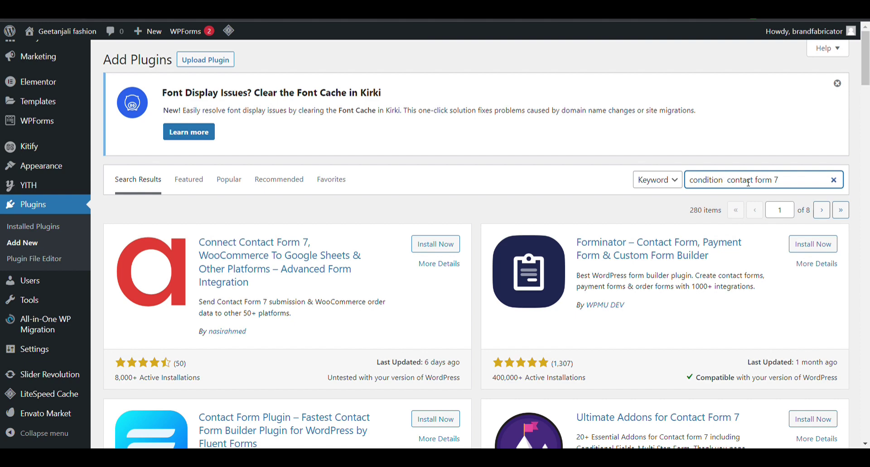
{"action": "scroll", "coordinate": [335, 234], "scroll_direction": "down", "scroll_amount": 1}
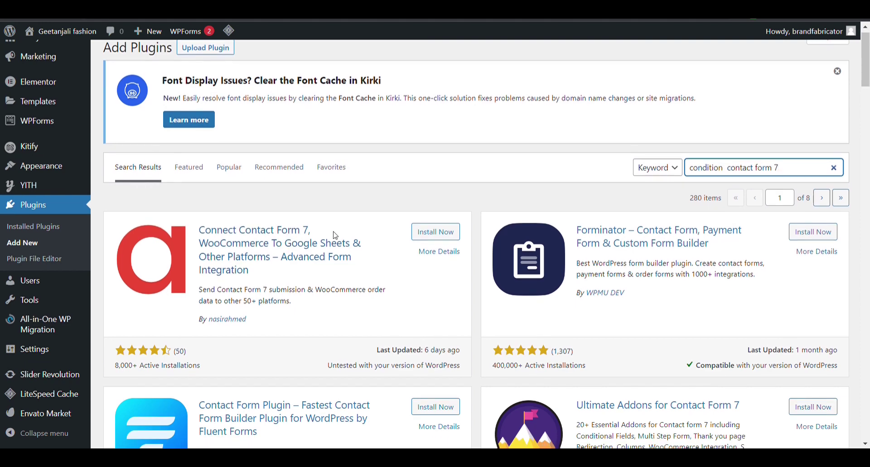
{"action": "scroll", "coordinate": [345, 235], "scroll_direction": "down", "scroll_amount": 6}
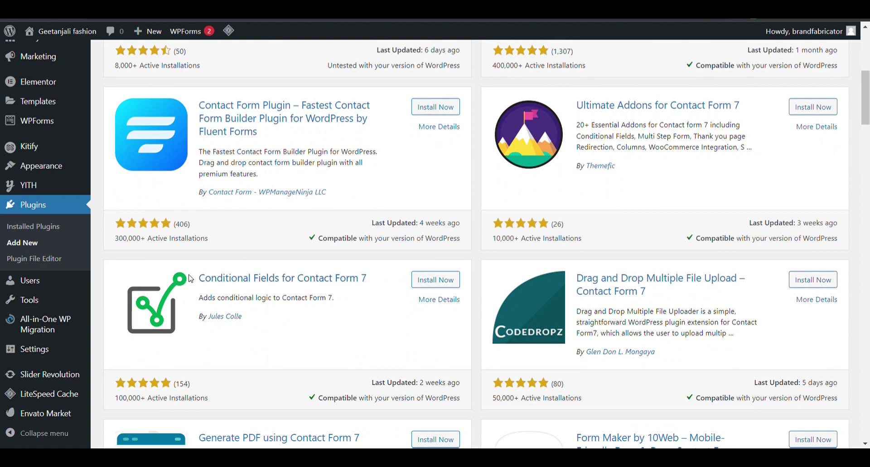
{"action": "left_click_drag", "start_coordinate": [188, 277], "coordinate": [394, 272]}
{"action": "left_click", "coordinate": [423, 280]}
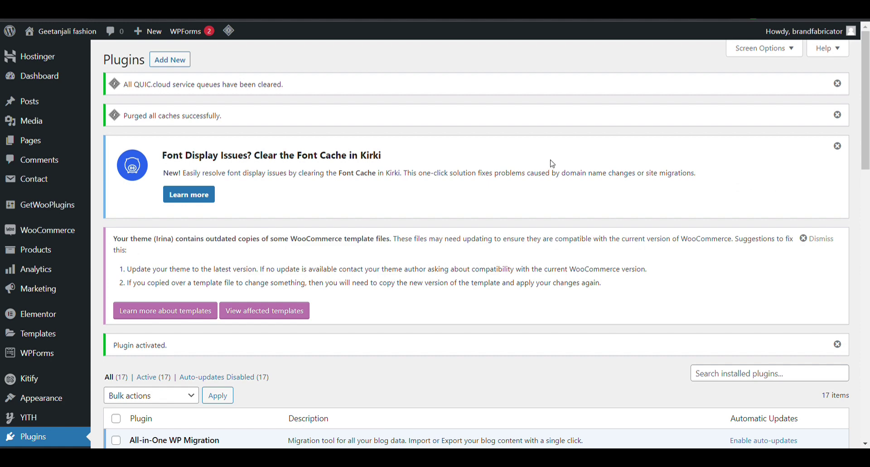
- Edit Contact form 1 from Contact > Contact Forms and select its shortcode
{"action": "mouse_move", "coordinate": [40, 178]}
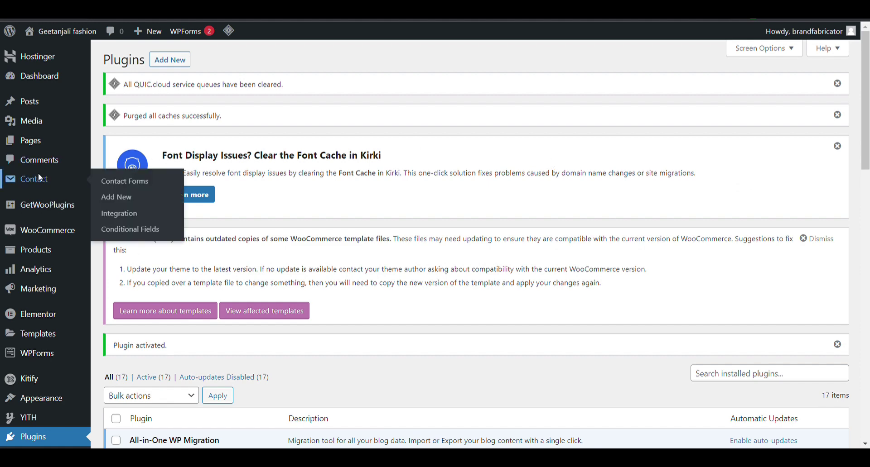
{"action": "left_click", "coordinate": [41, 179]}
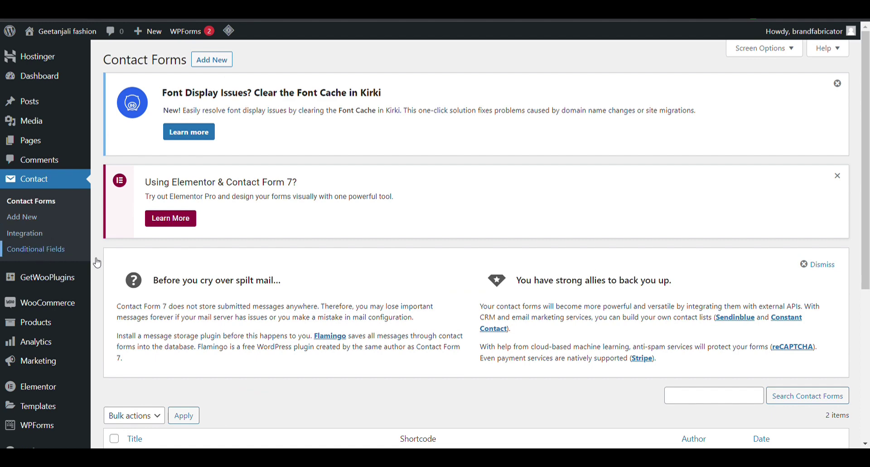
{"action": "scroll", "coordinate": [131, 276], "scroll_direction": "down", "scroll_amount": 5}
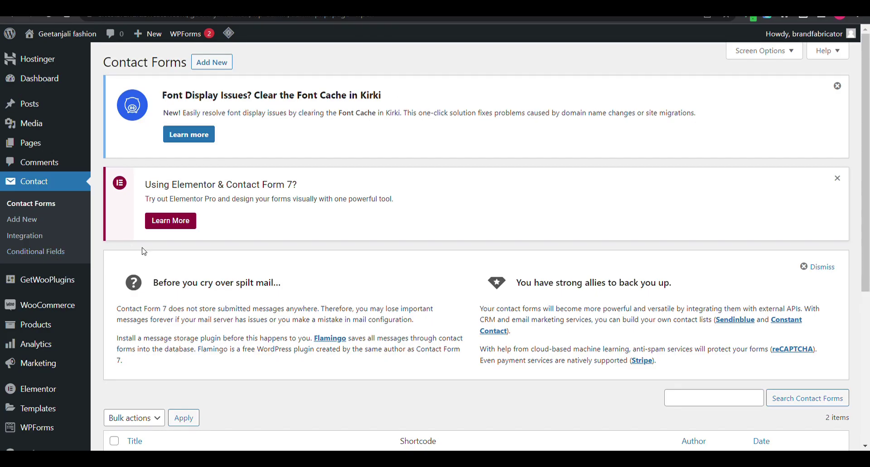
{"action": "scroll", "coordinate": [181, 254], "scroll_direction": "down", "scroll_amount": 5}
{"action": "mouse_move", "coordinate": [156, 224]}
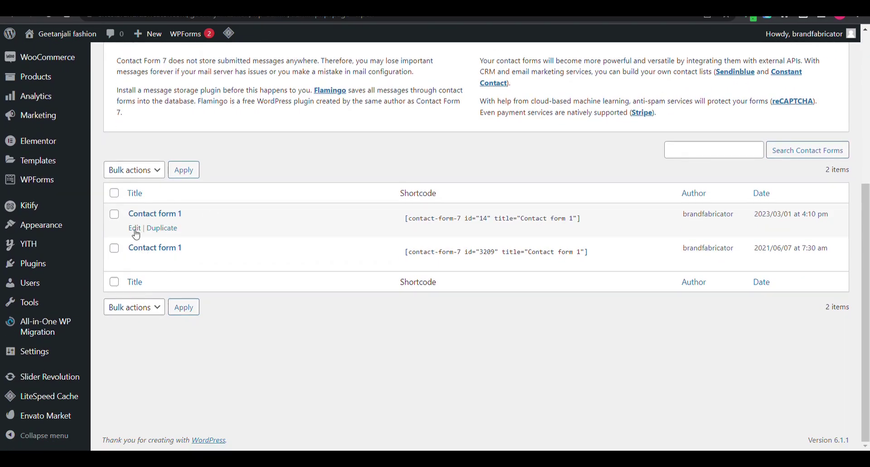
{"action": "left_click", "coordinate": [136, 228]}
{"action": "scroll", "coordinate": [146, 281], "scroll_direction": "down", "scroll_amount": 4}
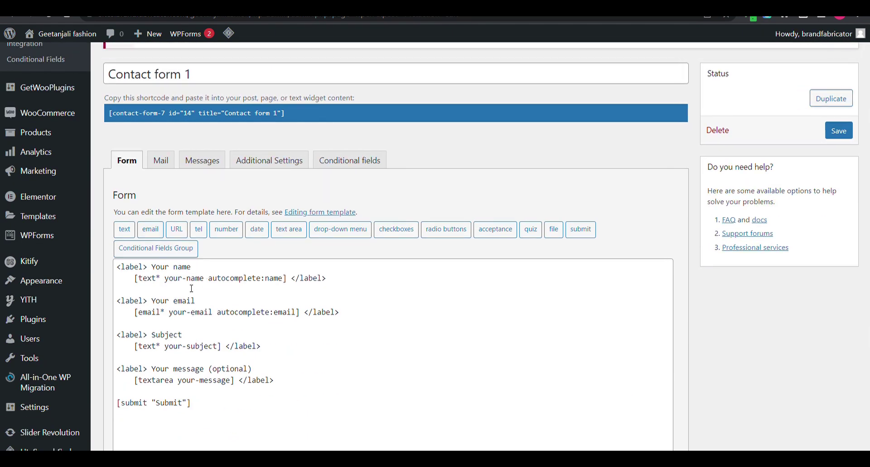
{"action": "left_click", "coordinate": [222, 315]}
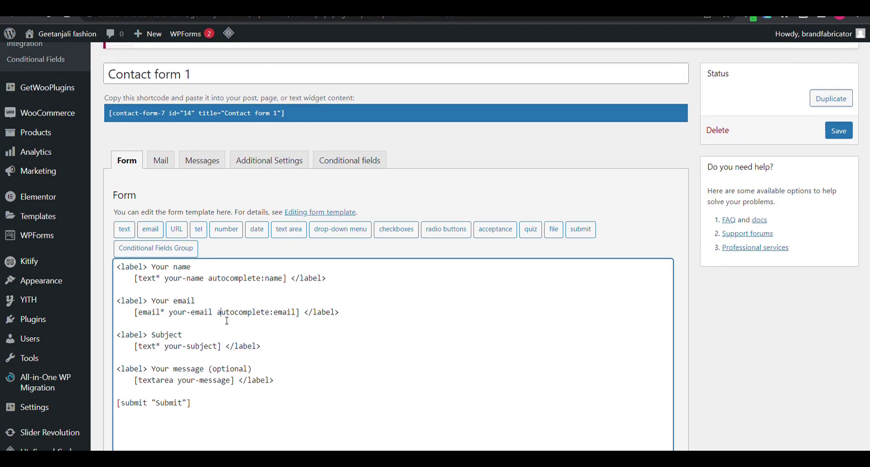
{"action": "left_click", "coordinate": [289, 118]}
{"action": "key", "text": "ctrl+c"}
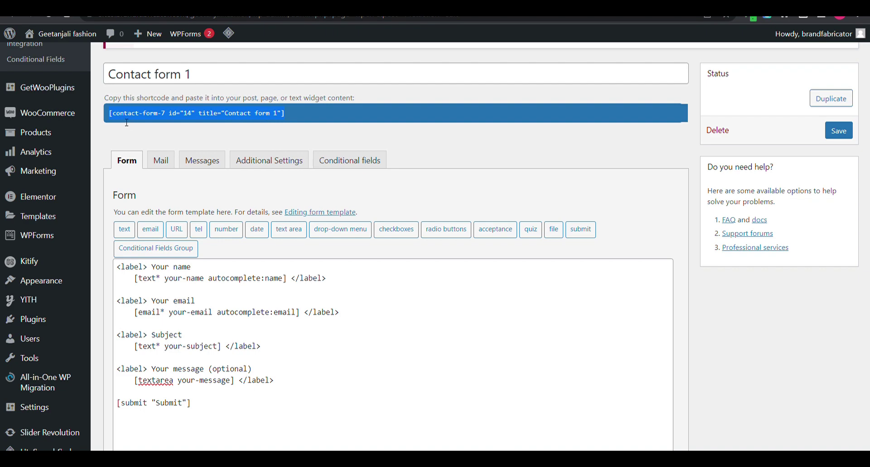
{"action": "scroll", "coordinate": [143, 150], "scroll_direction": "up", "scroll_amount": 5}
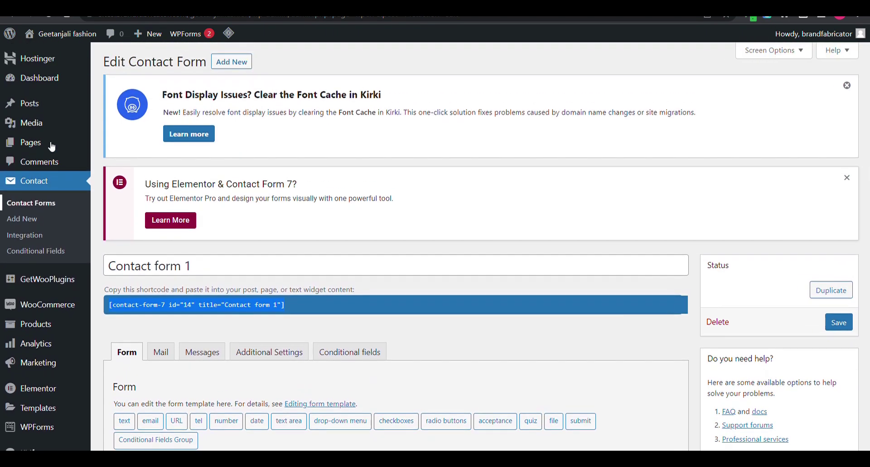
- Create a new page titled 'Sample' from the Pages list
{"action": "left_click", "coordinate": [52, 146]}
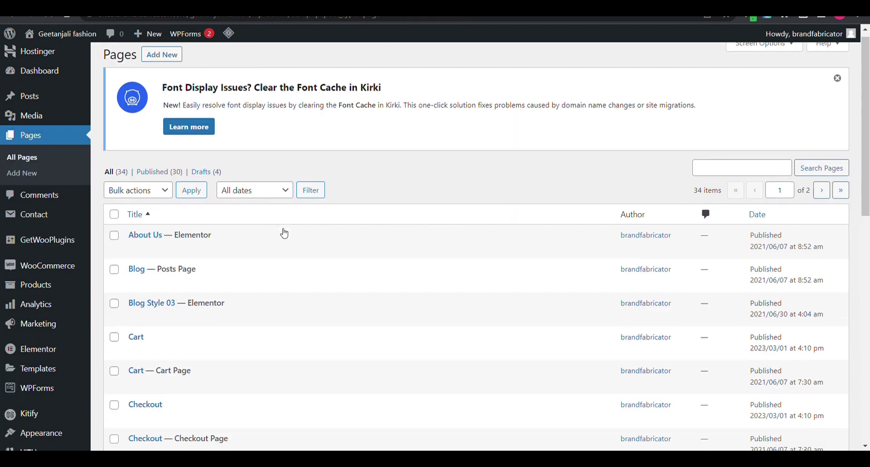
{"action": "scroll", "coordinate": [174, 277], "scroll_direction": "down", "scroll_amount": 7}
{"action": "scroll", "coordinate": [173, 277], "scroll_direction": "down", "scroll_amount": 5}
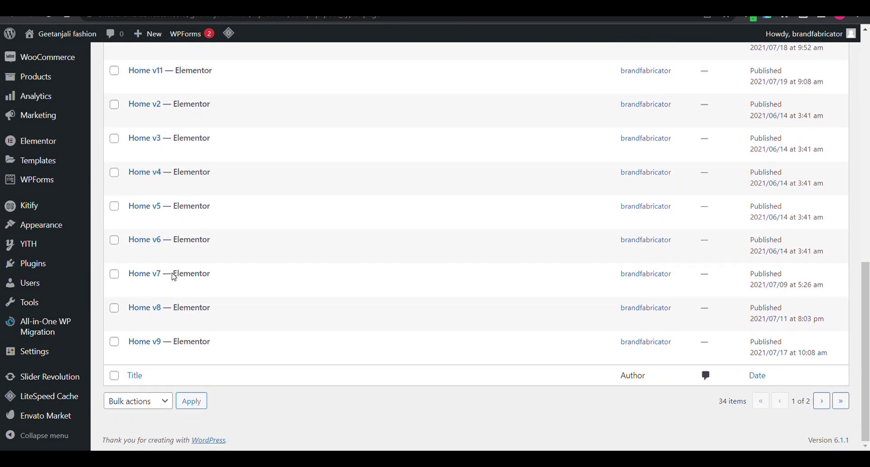
{"action": "scroll", "coordinate": [174, 276], "scroll_direction": "up", "scroll_amount": 15}
{"action": "left_click", "coordinate": [155, 66]}
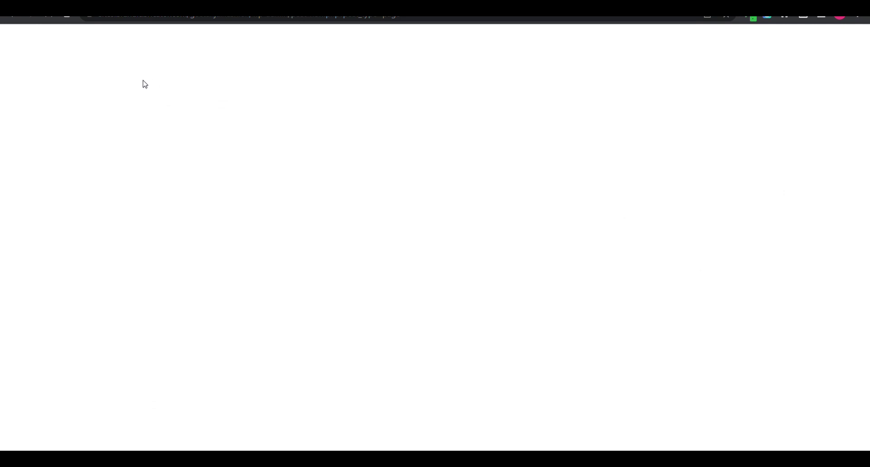
{"action": "type", "text": "S"}
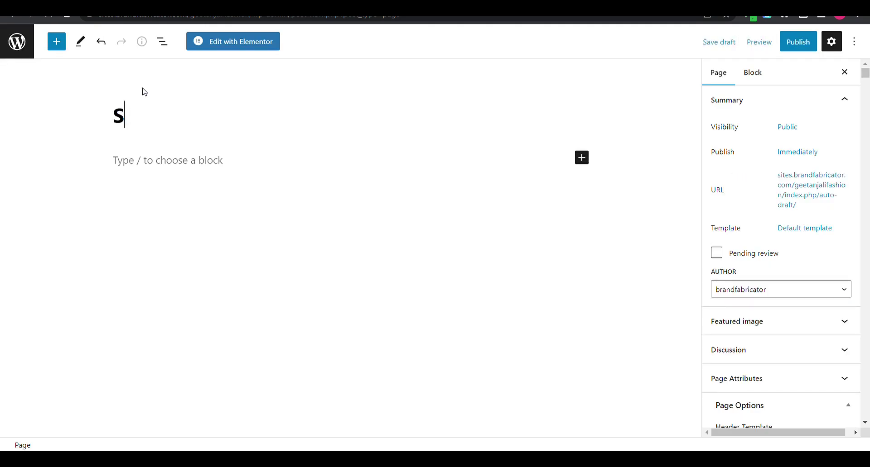
{"action": "type", "text": "ample"}
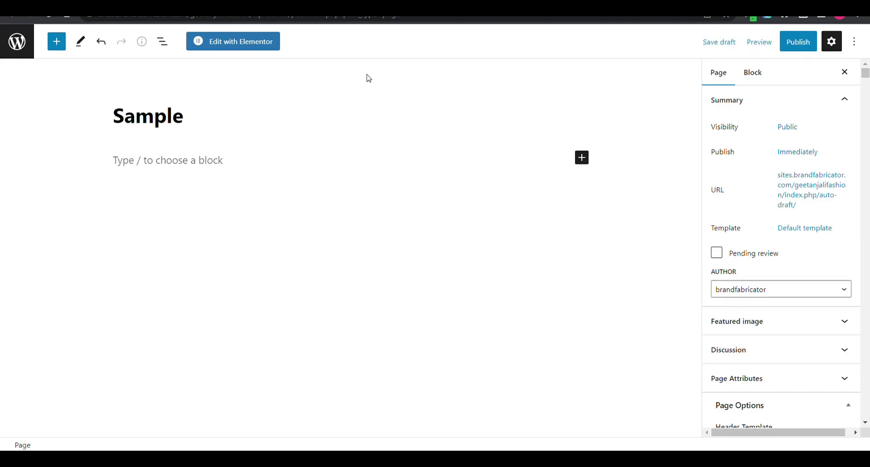
- Publish the Sample page and open it in the Elementor editor
{"action": "left_click", "coordinate": [786, 38]}
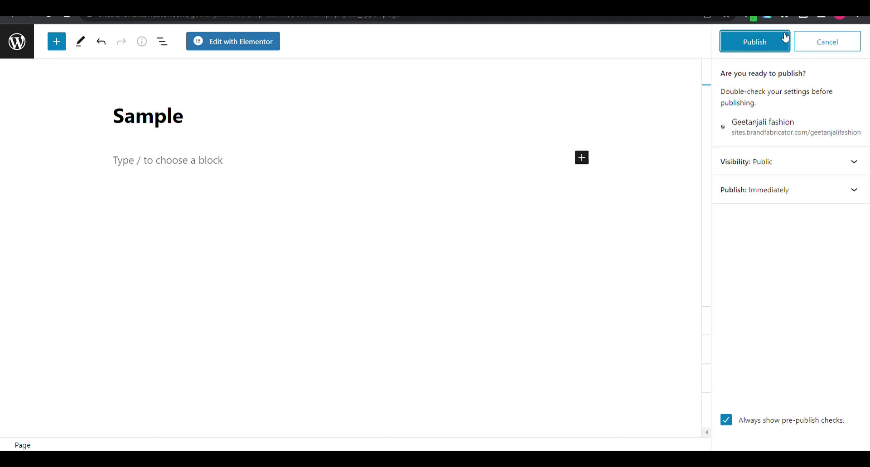
{"action": "left_click", "coordinate": [752, 32]}
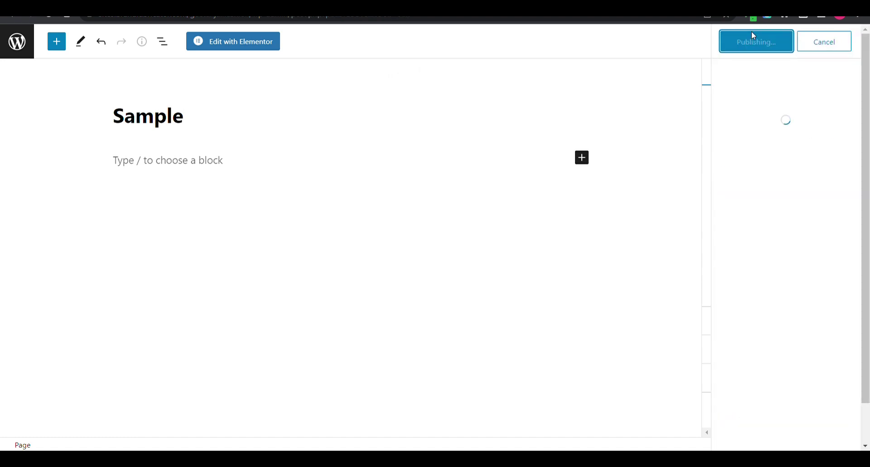
{"action": "left_click", "coordinate": [238, 41]}
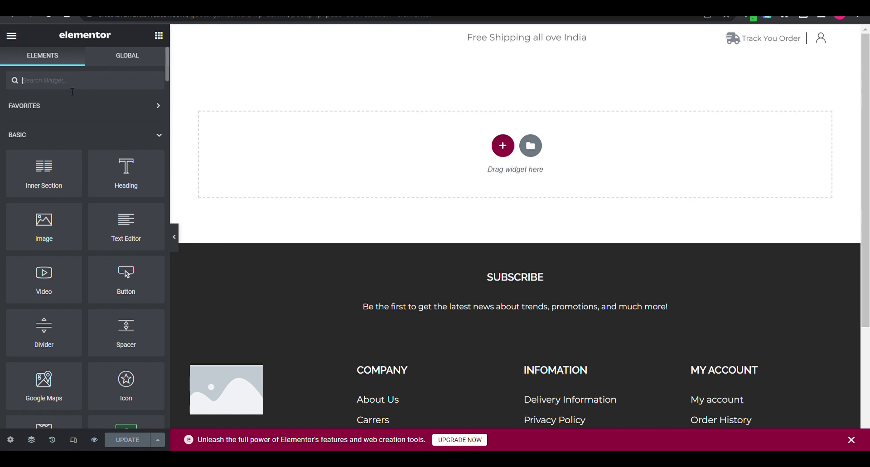
- Add a Shortcode widget holding the Contact form 1 shortcode to the section and update the page
{"action": "type", "text": "shor"}
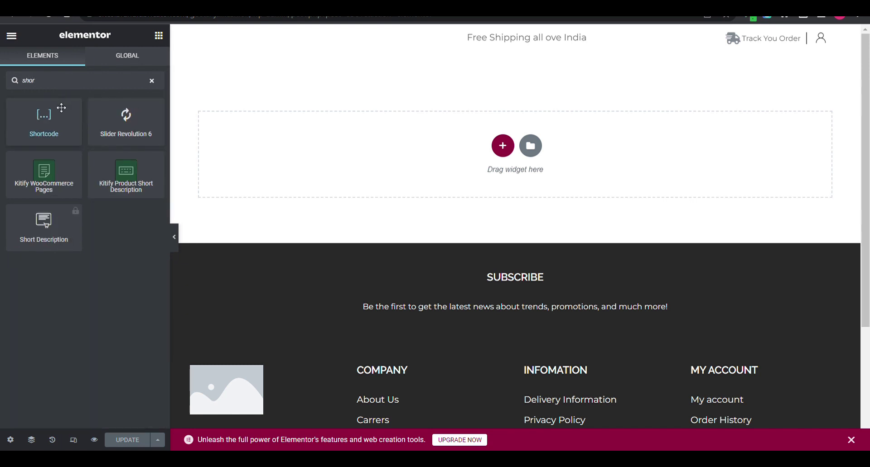
{"action": "left_click_drag", "start_coordinate": [54, 123], "coordinate": [115, 150]}
{"action": "key", "text": "ctrl+v"}
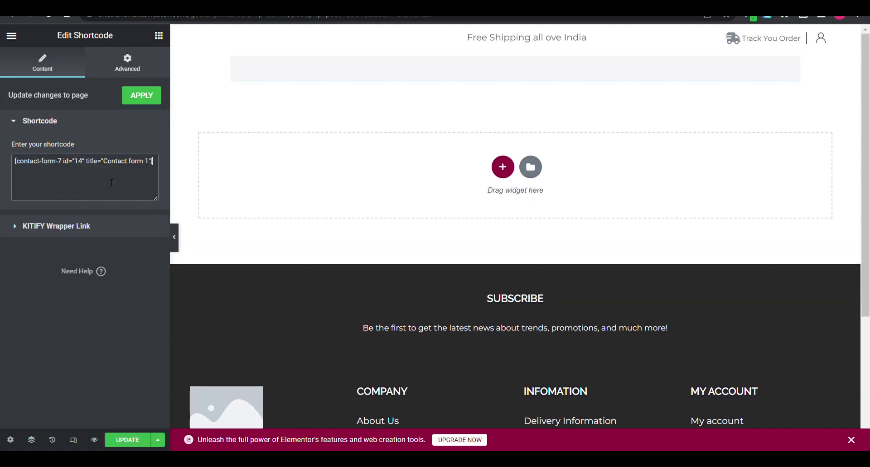
{"action": "left_click", "coordinate": [128, 440]}
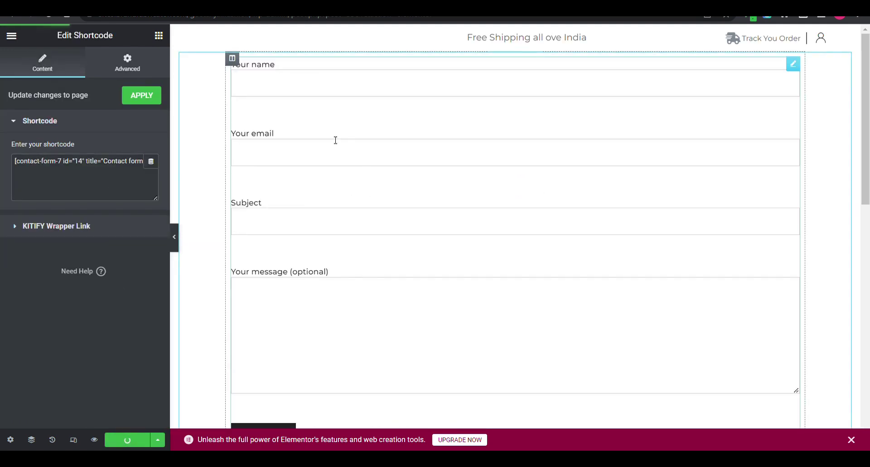
{"action": "left_click", "coordinate": [12, 36]}
- View the live Sample page, then return to the dashboard and open Contact > Contact Forms
{"action": "left_click", "coordinate": [67, 232]}
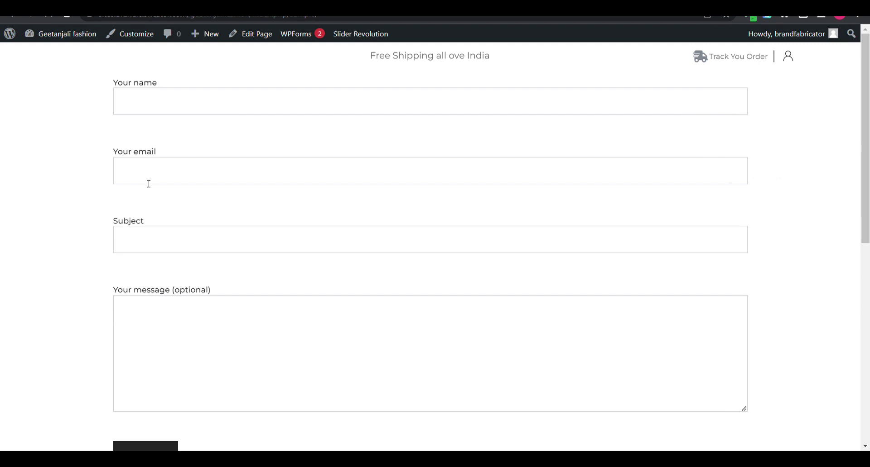
{"action": "left_click", "coordinate": [246, 18]}
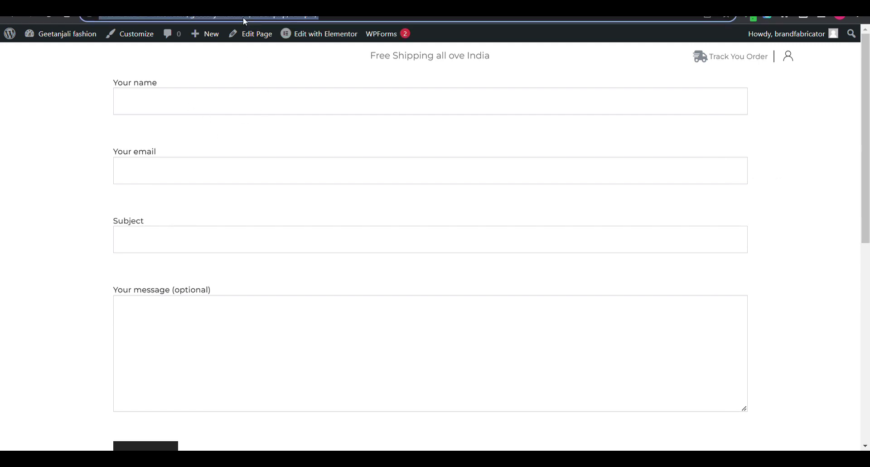
{"action": "left_click", "coordinate": [62, 41]}
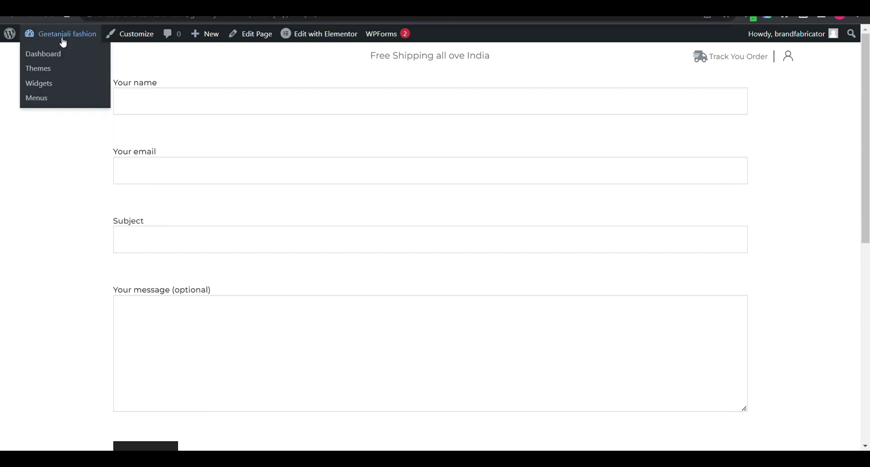
{"action": "scroll", "coordinate": [52, 247], "scroll_direction": "down", "scroll_amount": 3}
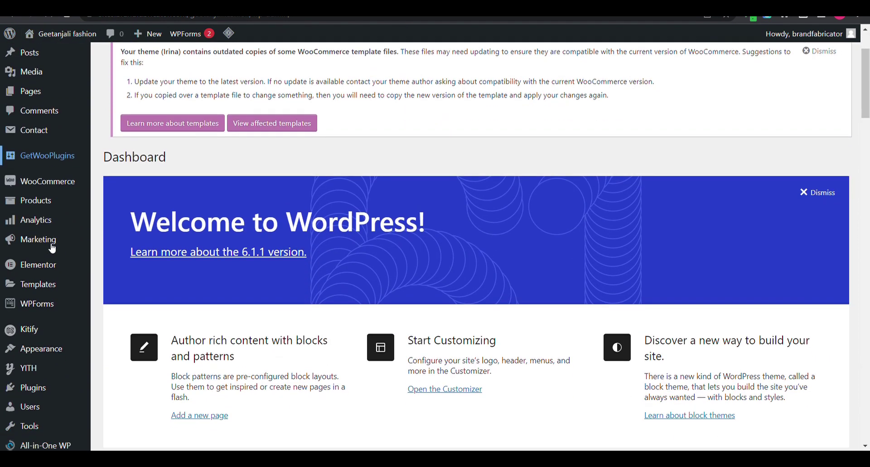
{"action": "mouse_move", "coordinate": [56, 130]}
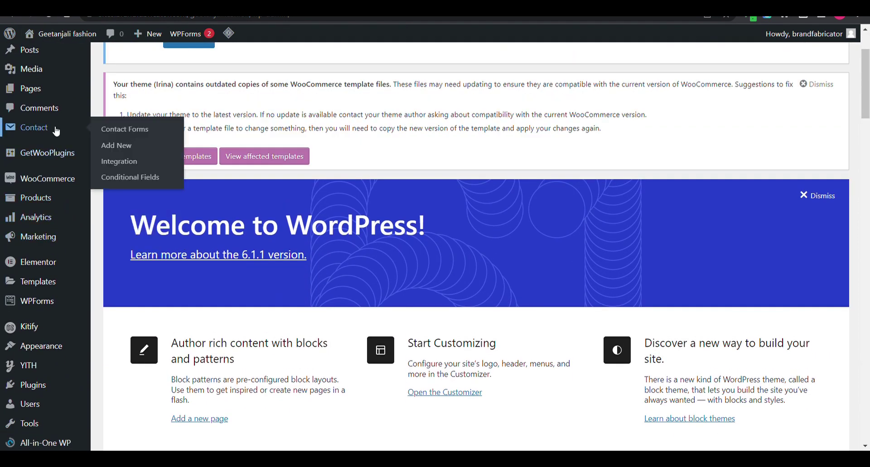
{"action": "left_click", "coordinate": [124, 130]}
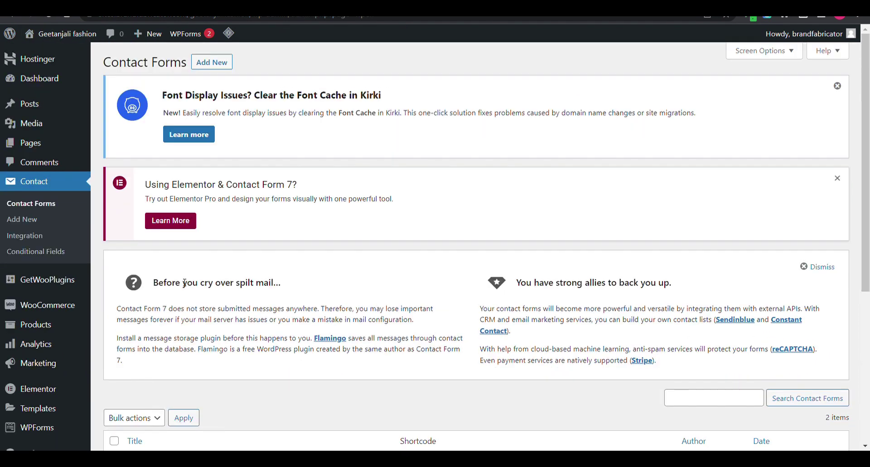
{"action": "scroll", "coordinate": [176, 271], "scroll_direction": "down", "scroll_amount": 4}
- Edit Contact form 1 and change the first label to 'Your First name'
{"action": "left_click", "coordinate": [138, 298]}
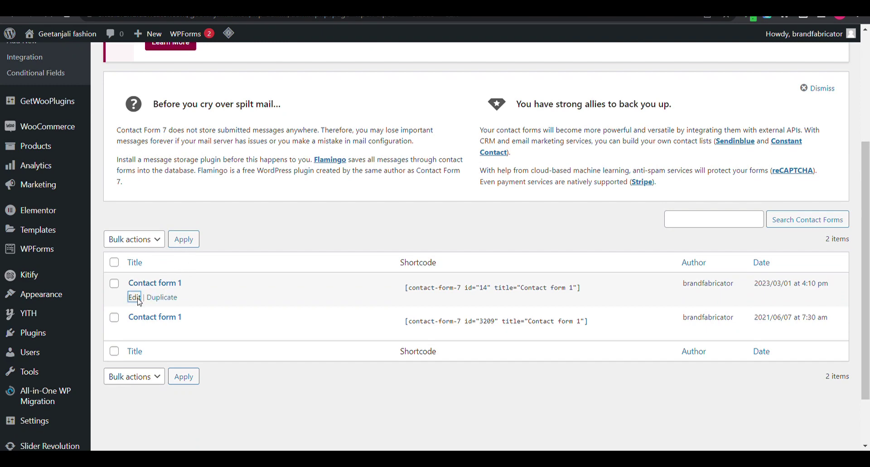
{"action": "scroll", "coordinate": [138, 303], "scroll_direction": "down", "scroll_amount": 4}
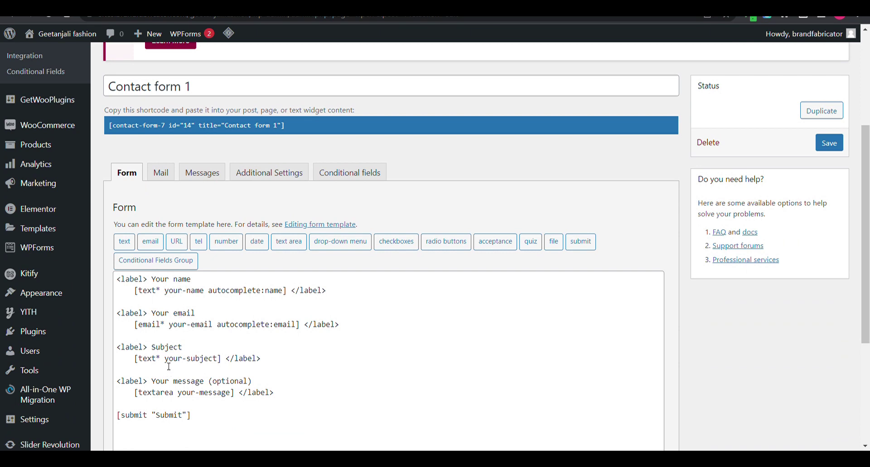
{"action": "left_click_drag", "start_coordinate": [166, 359], "coordinate": [209, 360]}
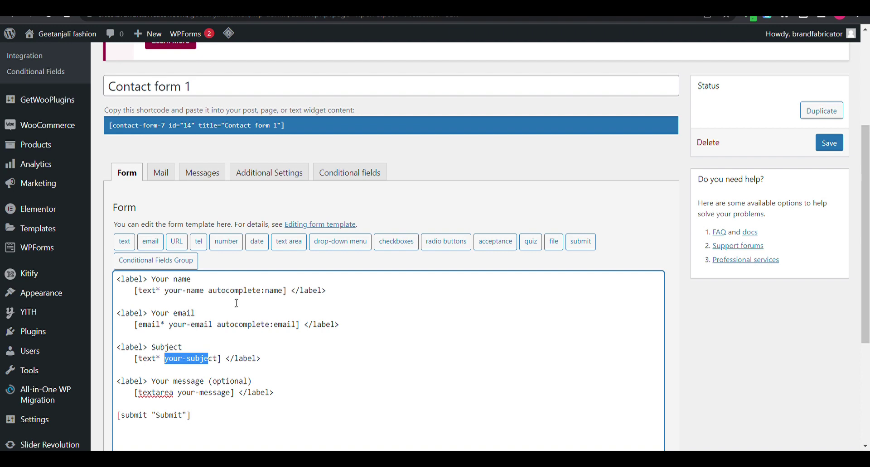
{"action": "left_click", "coordinate": [174, 280]}
{"action": "type", "text": "First"}
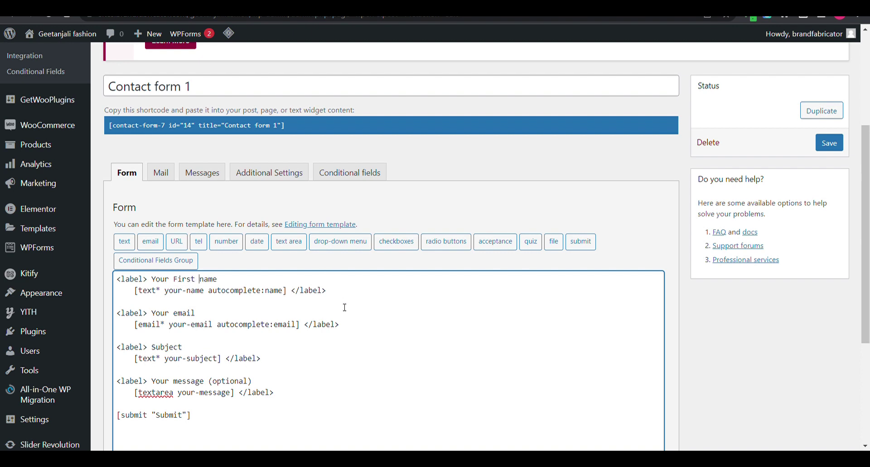
- Duplicate the First name field block below it and relabel the copy 'Your Second name'
{"action": "left_click_drag", "start_coordinate": [340, 298], "coordinate": [106, 282]}
{"action": "key", "text": "ctrl+c"}
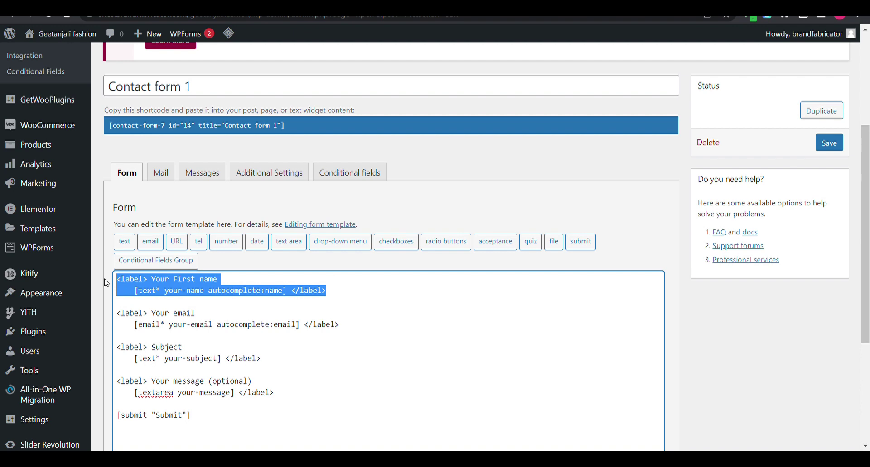
{"action": "left_click", "coordinate": [342, 291]}
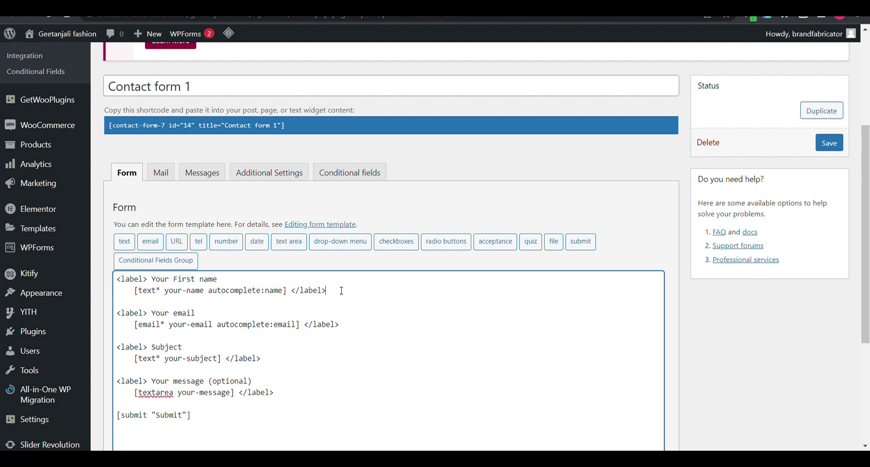
{"action": "key", "text": "Return"}
{"action": "key", "text": "Return"}
{"action": "key", "text": "ctrl+v"}
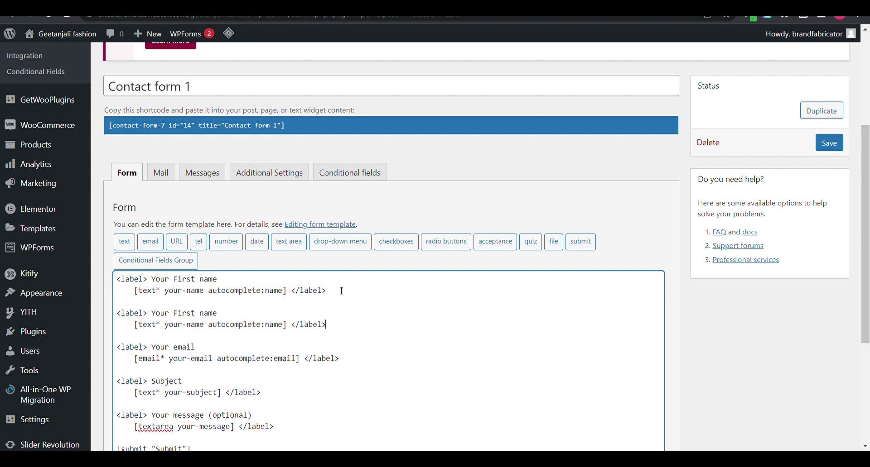
{"action": "left_click_drag", "start_coordinate": [196, 314], "coordinate": [170, 315]}
{"action": "type", "text": "r Seoc"}
{"action": "type", "text": "cond"}
- Rename the field tags to second-name and first-name
{"action": "double_click", "coordinate": [184, 328]}
{"action": "left_click", "coordinate": [182, 329]}
{"action": "key", "text": "BackSpace"}
{"action": "key", "text": "BackSpace"}
{"action": "key", "text": "BackSpace"}
{"action": "key", "text": "BackSpace"}
{"action": "type", "text": "second"}
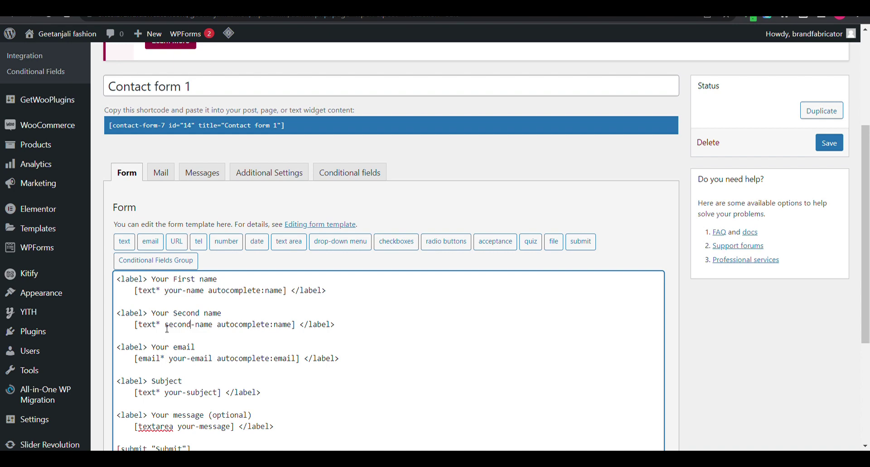
{"action": "left_click_drag", "start_coordinate": [183, 292], "coordinate": [165, 292]}
{"action": "type", "text": "fi"}
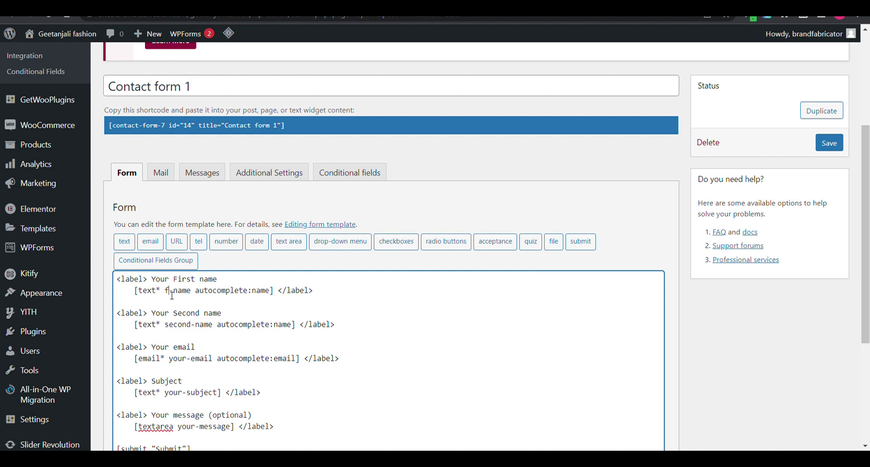
{"action": "type", "text": "rst-"}
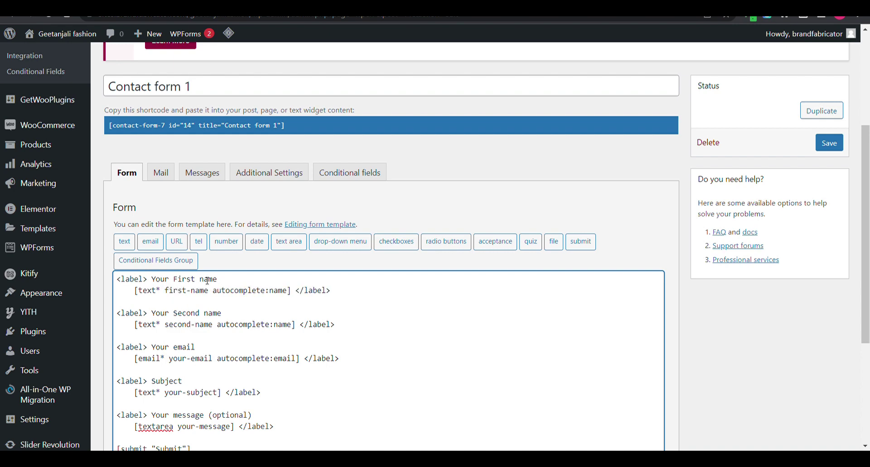
- Save Contact form 1 and switch to the live Sample page
{"action": "scroll", "coordinate": [207, 281], "scroll_direction": "down", "scroll_amount": 3}
{"action": "left_click", "coordinate": [119, 415]}
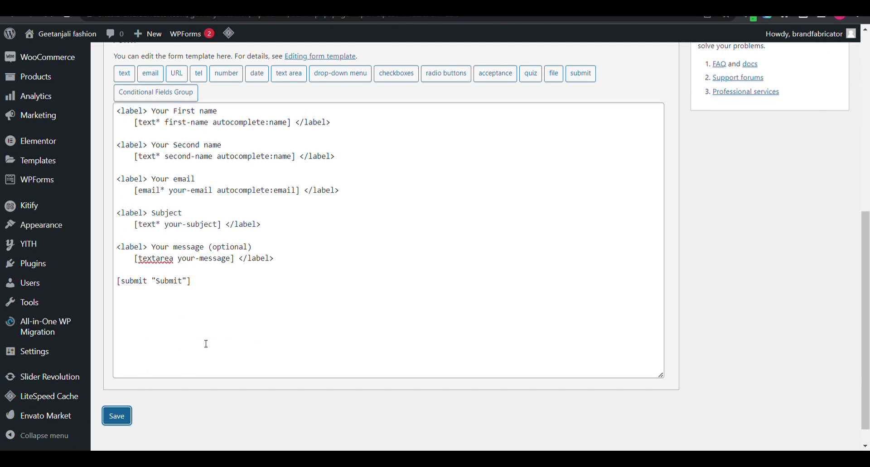
{"action": "scroll", "coordinate": [178, 354], "scroll_direction": "down", "scroll_amount": 6}
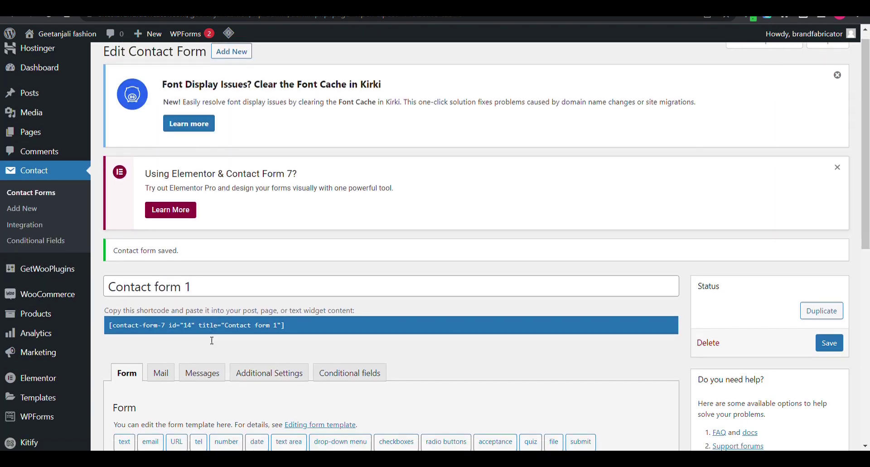
{"action": "scroll", "coordinate": [178, 355], "scroll_direction": "down", "scroll_amount": 2}
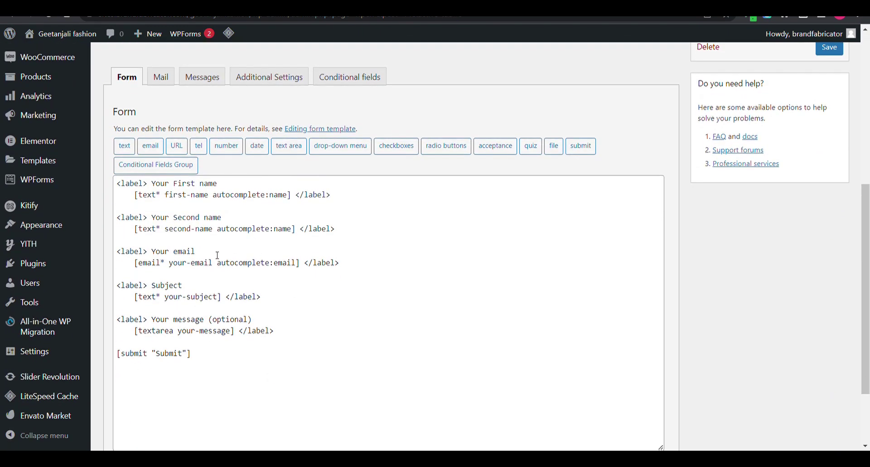
{"action": "key", "text": "ctrl+Tab"}
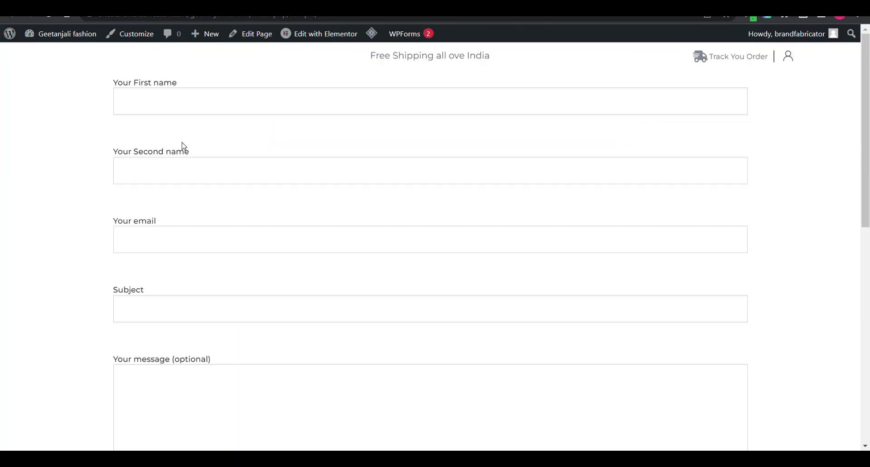
- Test the live form's First name, Second name, email, Subject and message fields
{"action": "left_click", "coordinate": [139, 99]}
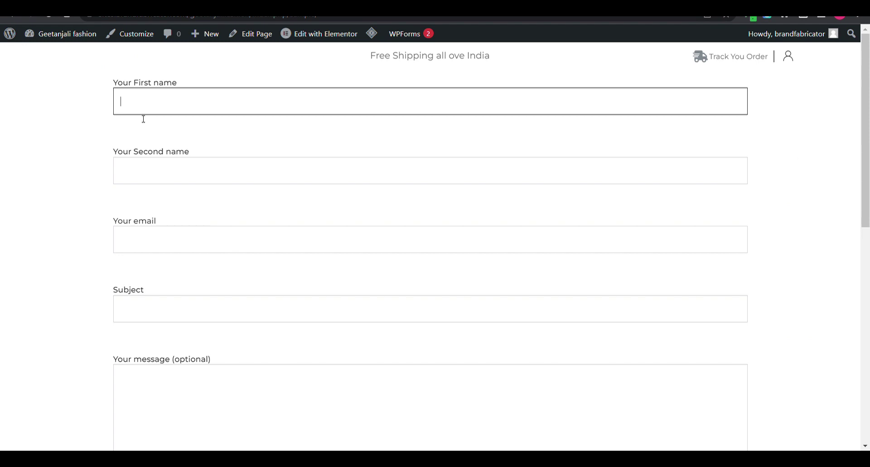
{"action": "left_click", "coordinate": [152, 181]}
{"action": "left_click", "coordinate": [146, 242]}
{"action": "left_click", "coordinate": [138, 317]}
{"action": "left_click", "coordinate": [142, 386]}
{"action": "scroll", "coordinate": [142, 386], "scroll_direction": "down", "scroll_amount": 3}
{"action": "scroll", "coordinate": [140, 387], "scroll_direction": "up", "scroll_amount": 3}
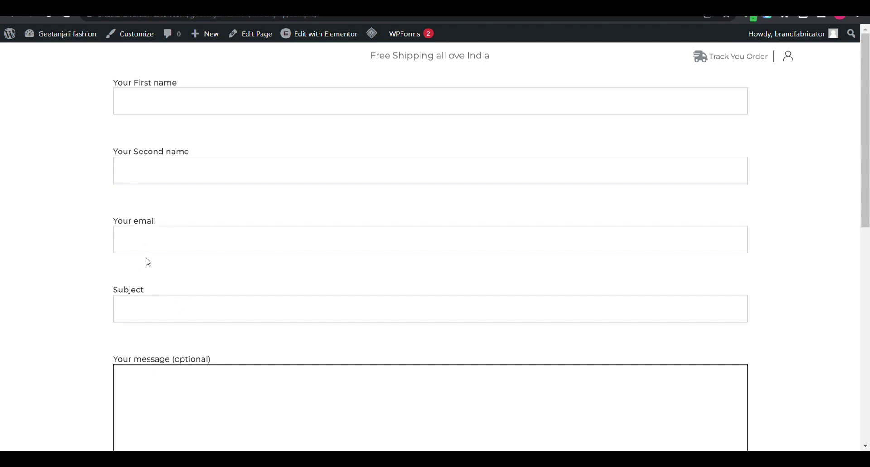
{"action": "left_click", "coordinate": [185, 161]}
{"action": "left_click", "coordinate": [173, 112]}
{"action": "left_click", "coordinate": [177, 160]}
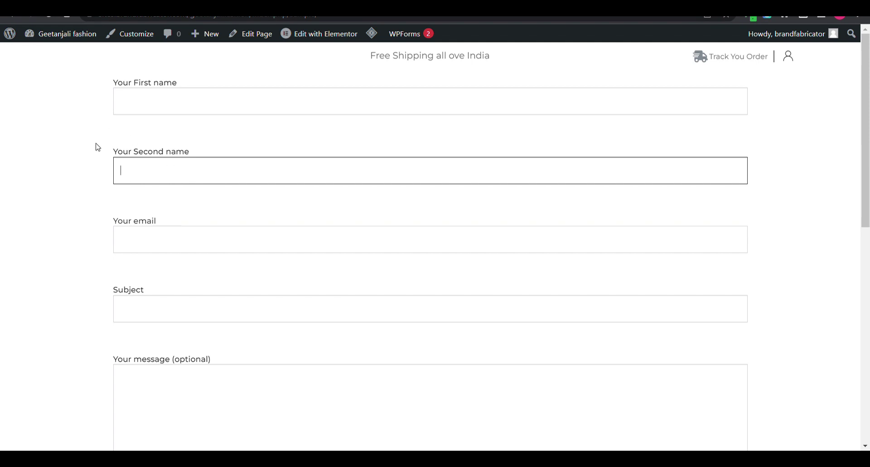
{"action": "left_click", "coordinate": [151, 113]}
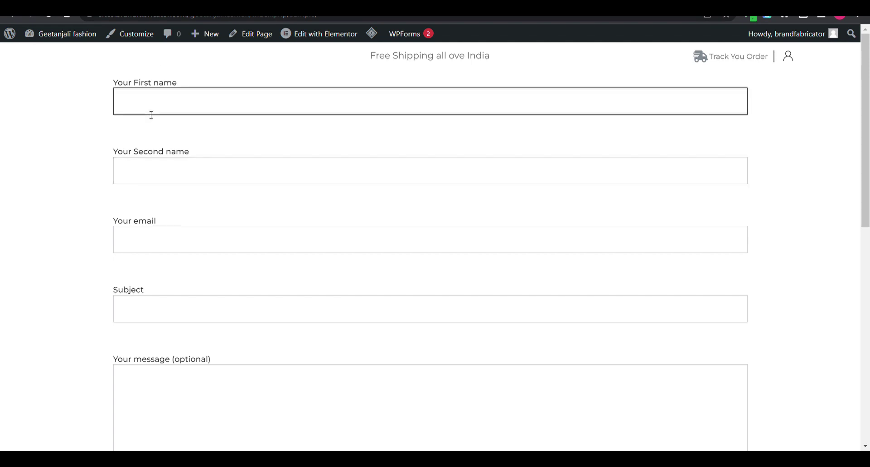
{"action": "key", "text": "ctrl+Tab"}
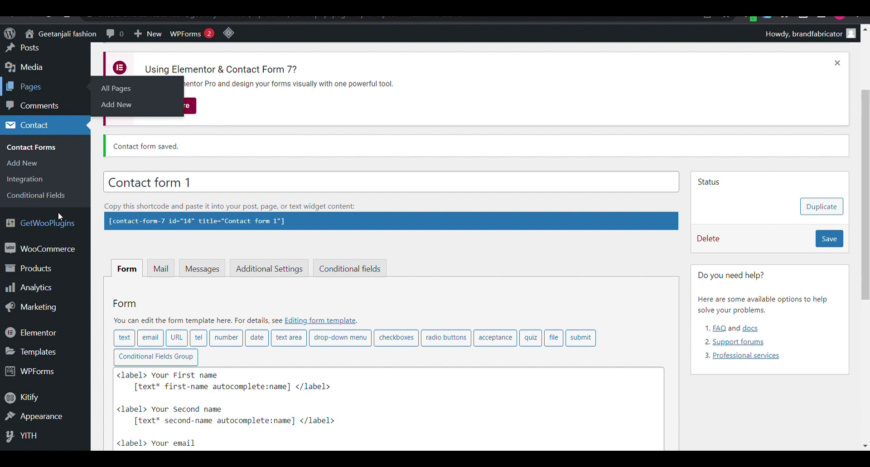
- Insert a group-696 conditional group tag before second-name and delete its closing [/group]
{"action": "scroll", "coordinate": [189, 290], "scroll_direction": "down", "scroll_amount": 3}
{"action": "left_click", "coordinate": [169, 297]}
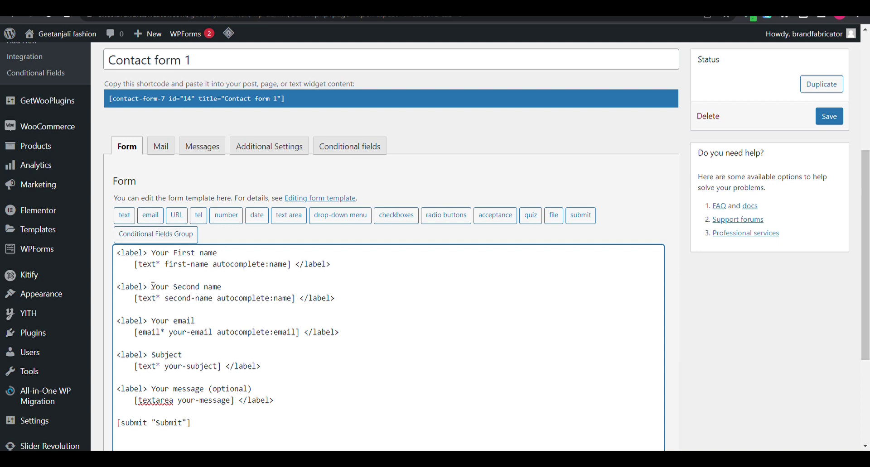
{"action": "left_click", "coordinate": [168, 236]}
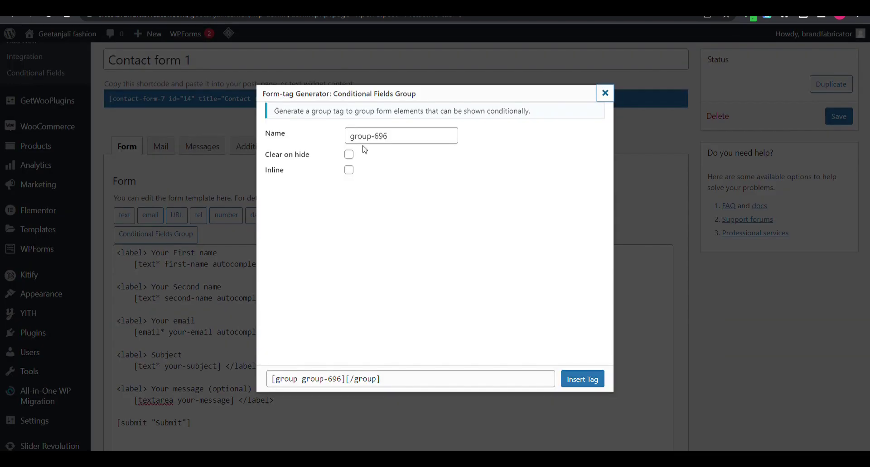
{"action": "left_click", "coordinate": [574, 385]}
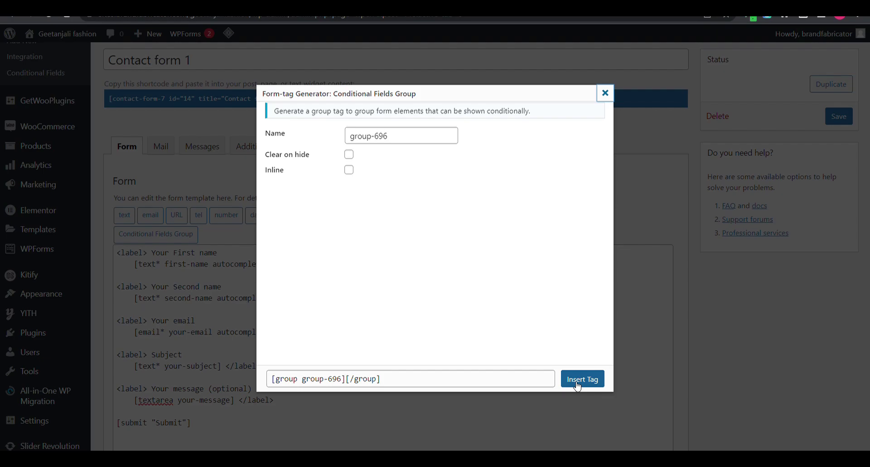
{"action": "left_click_drag", "start_coordinate": [239, 299], "coordinate": [208, 303]}
{"action": "key", "text": "ctrl+c"}
{"action": "key", "text": "BackSpace"}
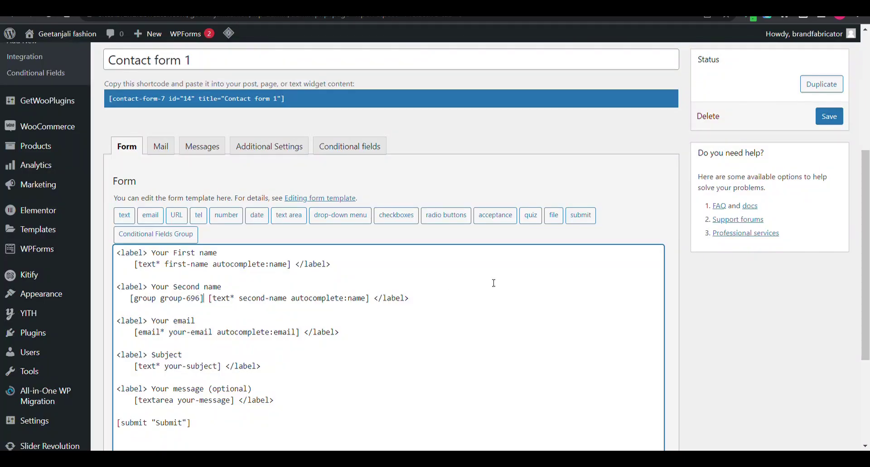
- Put [/group] after the Second name label and [group group-696] on its own line above, then save
{"action": "left_click", "coordinate": [419, 299]}
{"action": "key", "text": "ctrl+v"}
{"action": "left_click_drag", "start_coordinate": [208, 303], "coordinate": [127, 300]}
{"action": "key", "text": "ctrl+c"}
{"action": "key", "text": "BackSpace"}
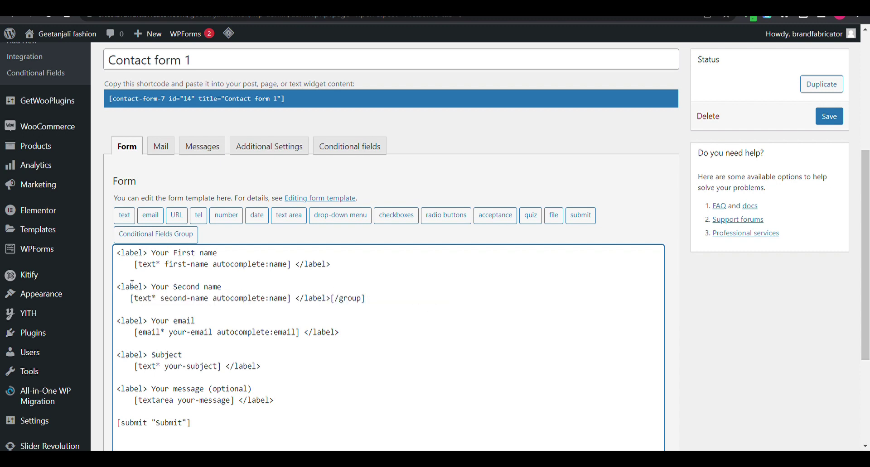
{"action": "key", "text": "Return"}
{"action": "key", "text": "ctrl+v"}
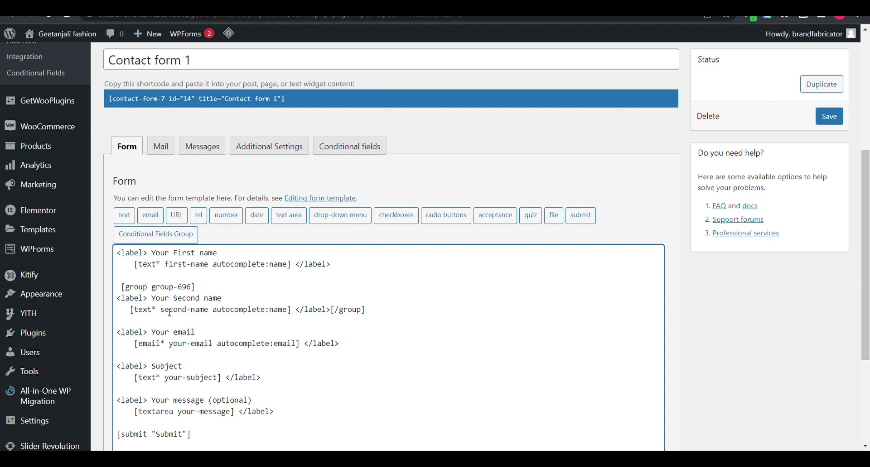
{"action": "key", "text": "BackSpace"}
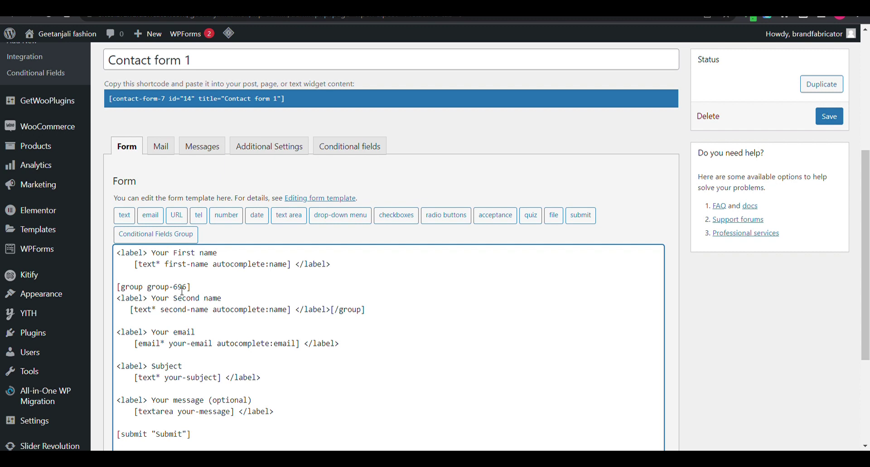
{"action": "left_click_drag", "start_coordinate": [199, 289], "coordinate": [124, 287]}
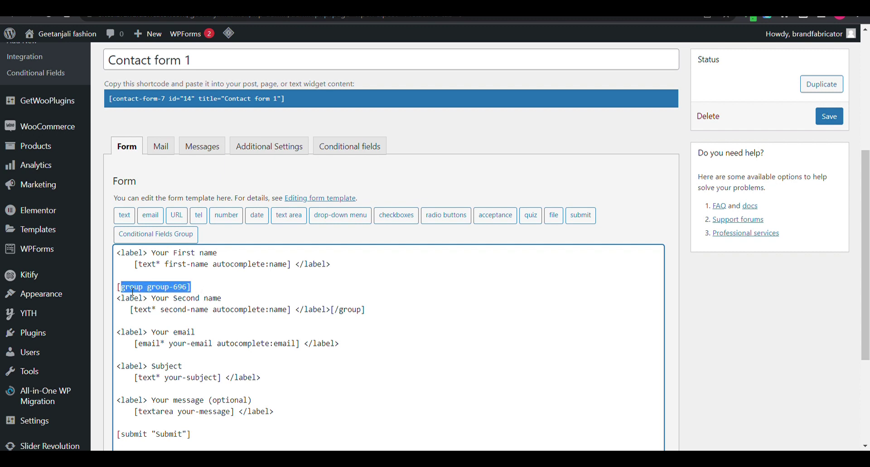
{"action": "left_click", "coordinate": [132, 290]}
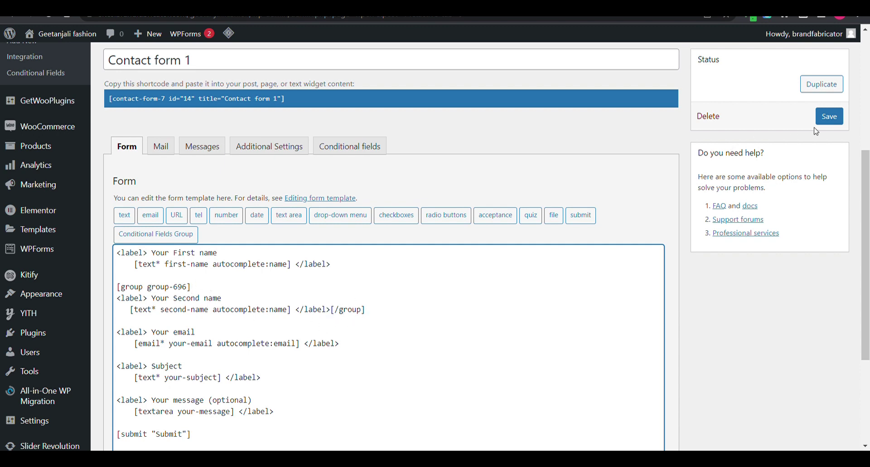
{"action": "left_click", "coordinate": [837, 116]}
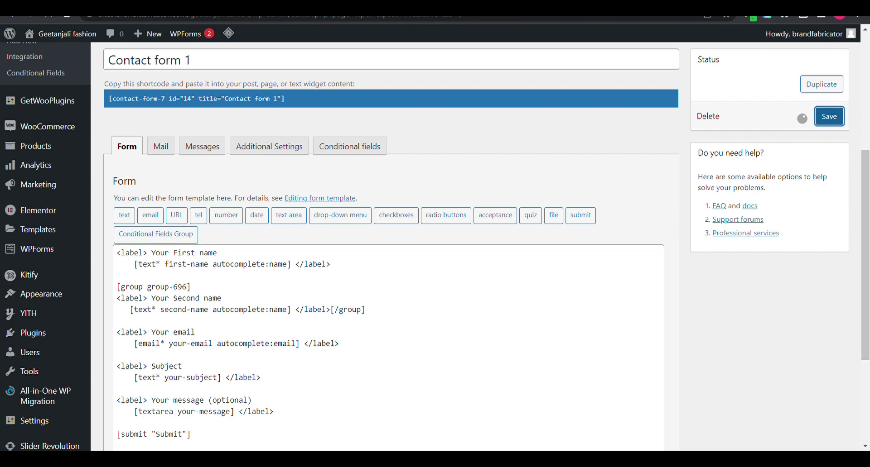
{"action": "left_click", "coordinate": [31, 18]}
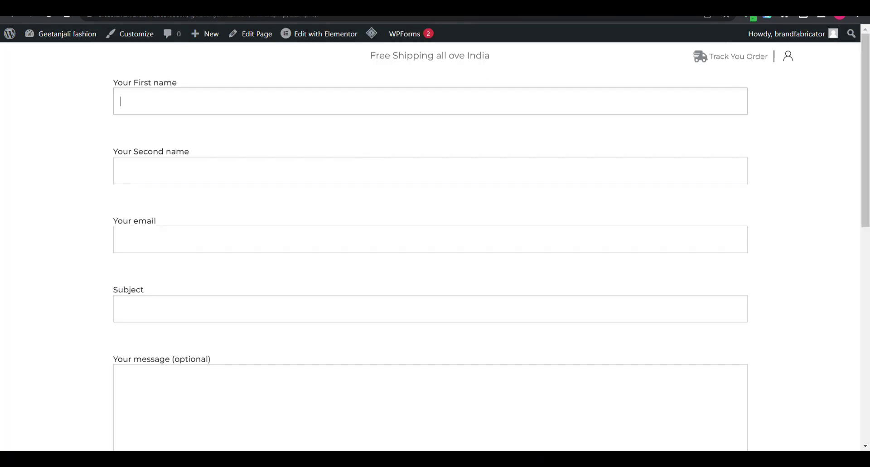
- Reload the live form, check that Second name stays hidden, and return to Contact form 1's Conditional fields
{"action": "left_click", "coordinate": [48, 17]}
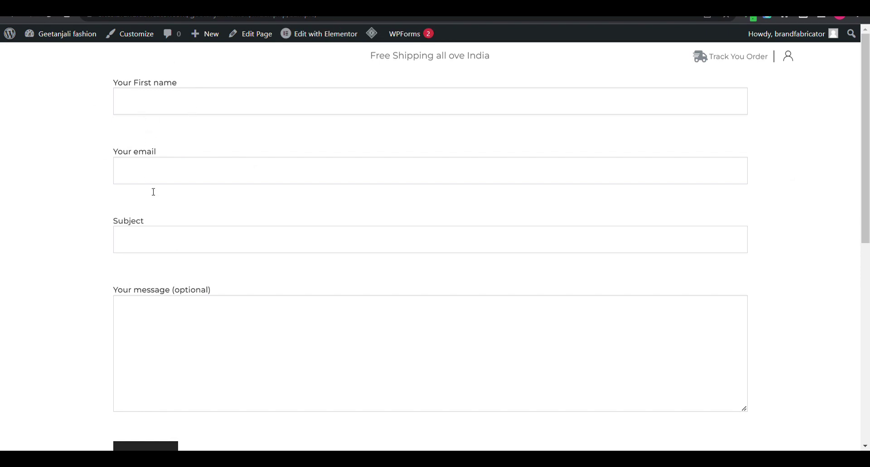
{"action": "left_click", "coordinate": [155, 244]}
{"action": "left_click", "coordinate": [164, 312]}
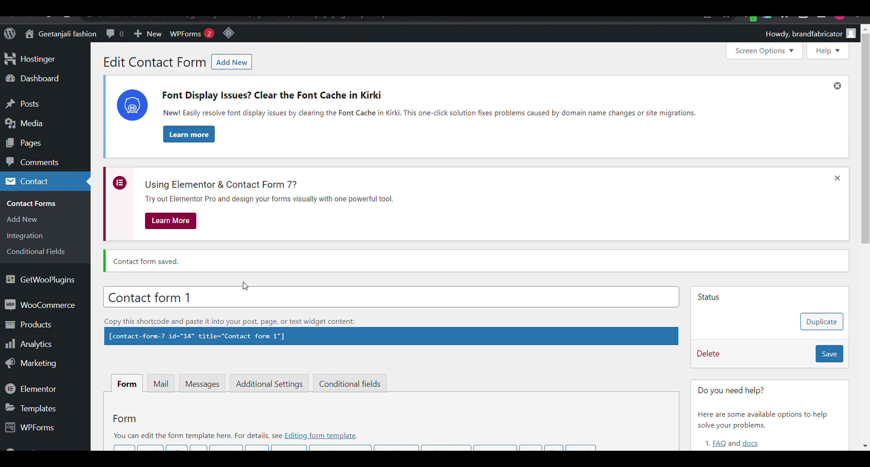
{"action": "scroll", "coordinate": [171, 286], "scroll_direction": "down", "scroll_amount": 5}
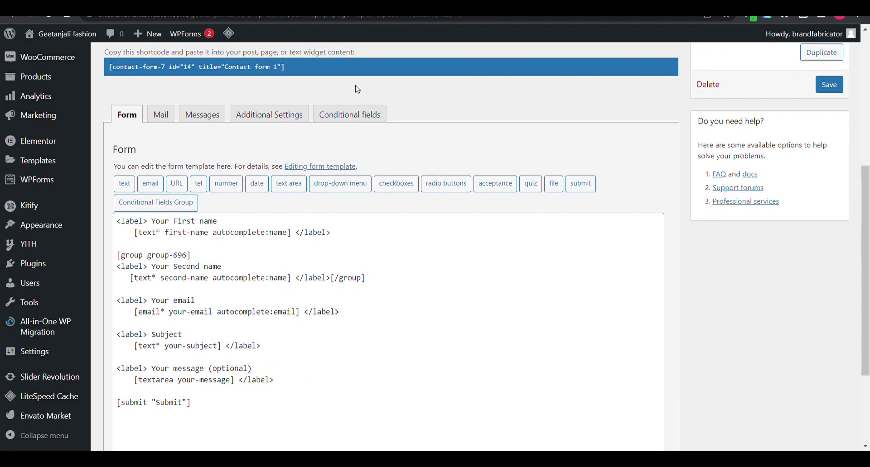
{"action": "left_click", "coordinate": [358, 111]}
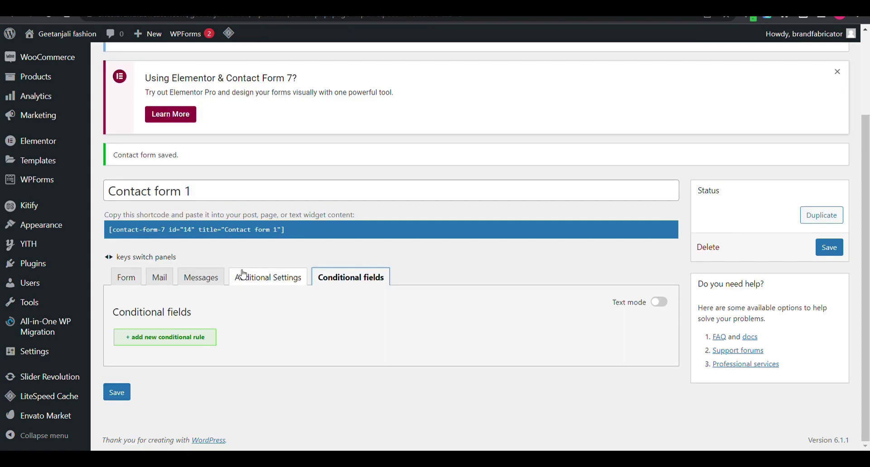
- Add and save a rule that shows group-696 only when first-name is not empty
{"action": "left_click", "coordinate": [175, 347]}
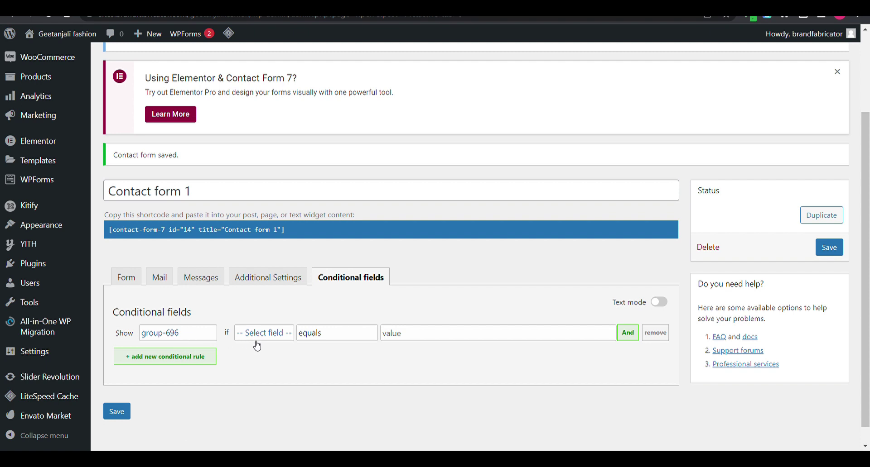
{"action": "left_click", "coordinate": [273, 345]}
{"action": "left_click", "coordinate": [266, 361]}
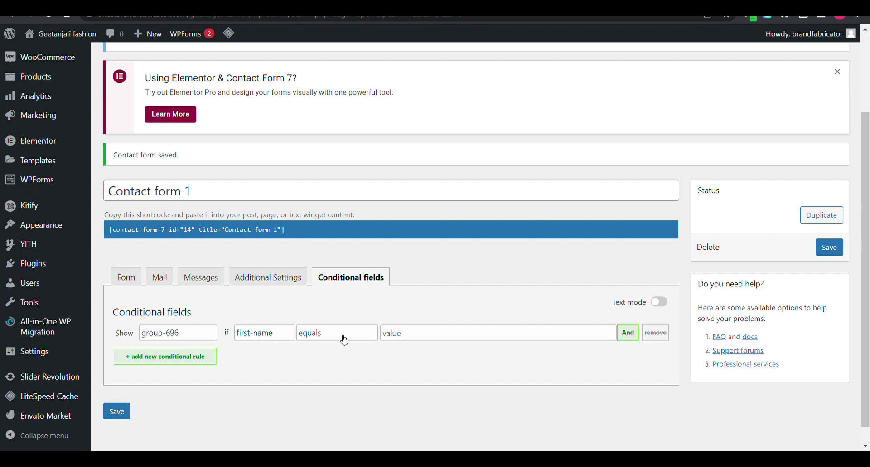
{"action": "left_click", "coordinate": [425, 341]}
{"action": "left_click", "coordinate": [320, 317]}
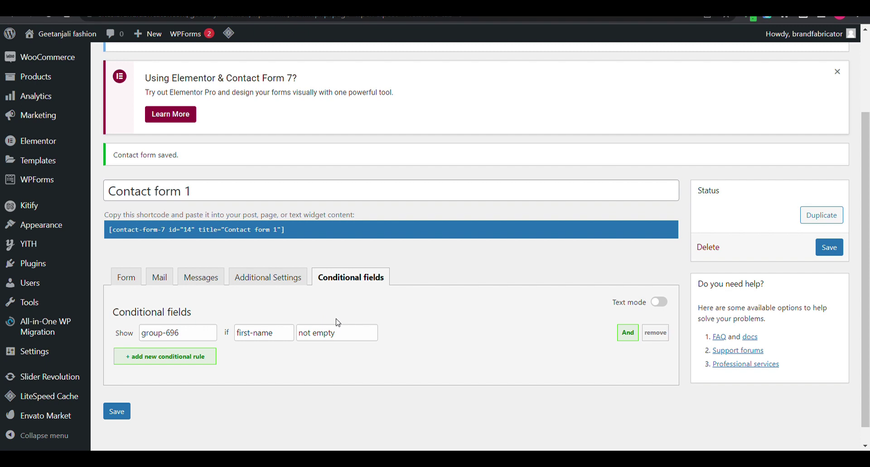
{"action": "left_click", "coordinate": [117, 422]}
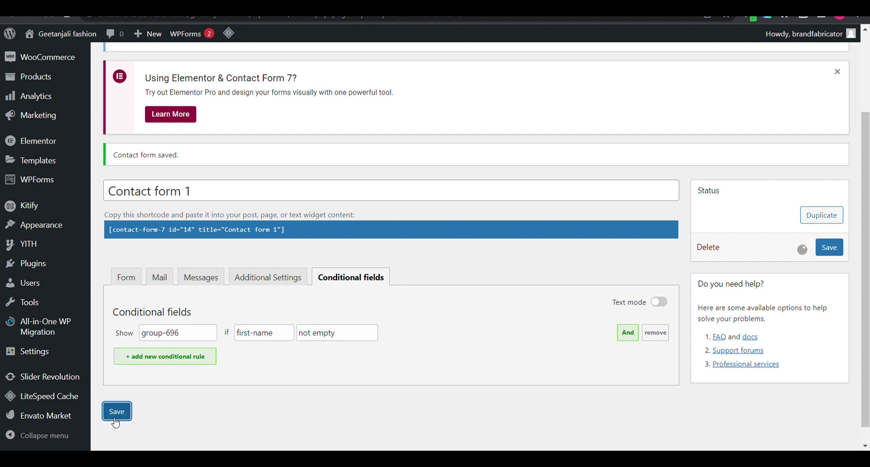
{"action": "left_click", "coordinate": [58, 6]}
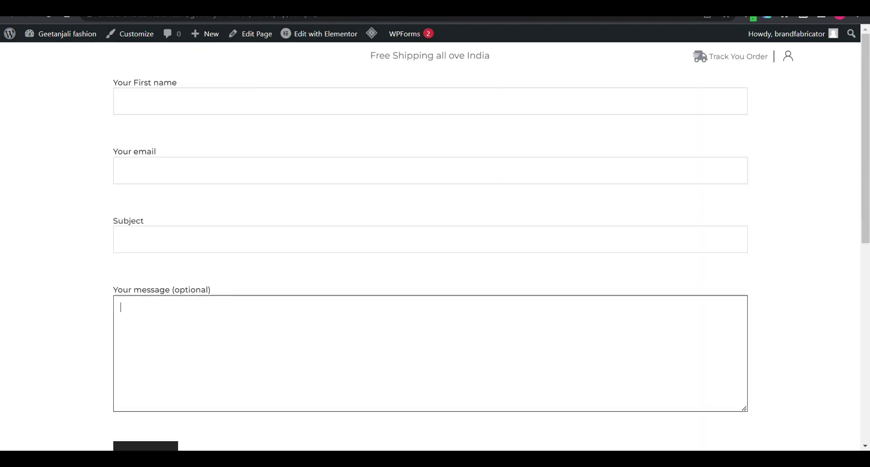
- On the reloaded form, enter, clear and re-enter a first name to test Second name's visibility
{"action": "left_click", "coordinate": [51, 15]}
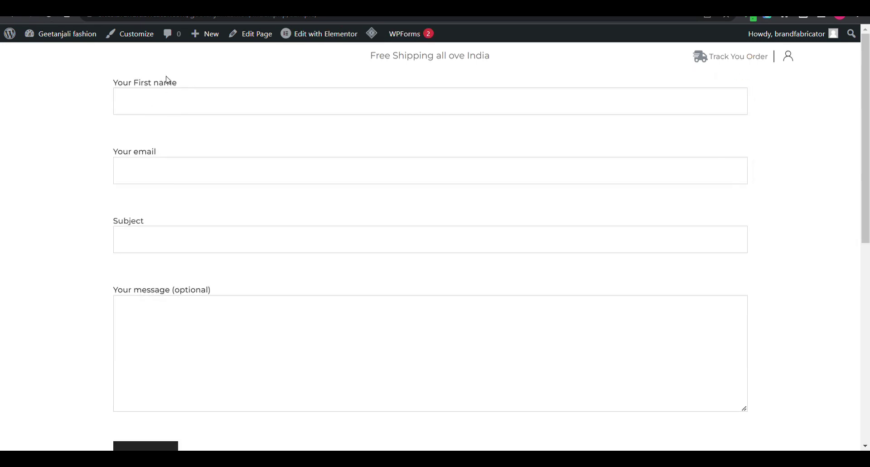
{"action": "left_click", "coordinate": [167, 102]}
{"action": "type", "text": "pawana"}
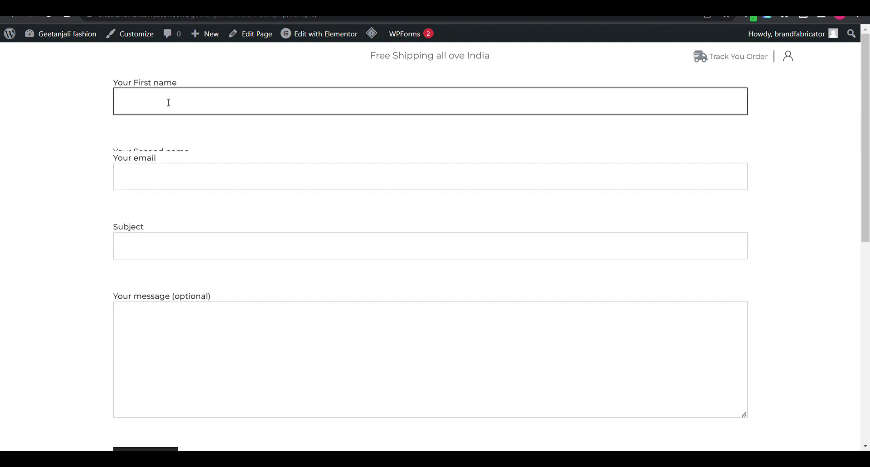
{"action": "key", "text": "BackSpace"}
{"action": "double_click", "coordinate": [164, 111]}
{"action": "key", "text": "BackSpace"}
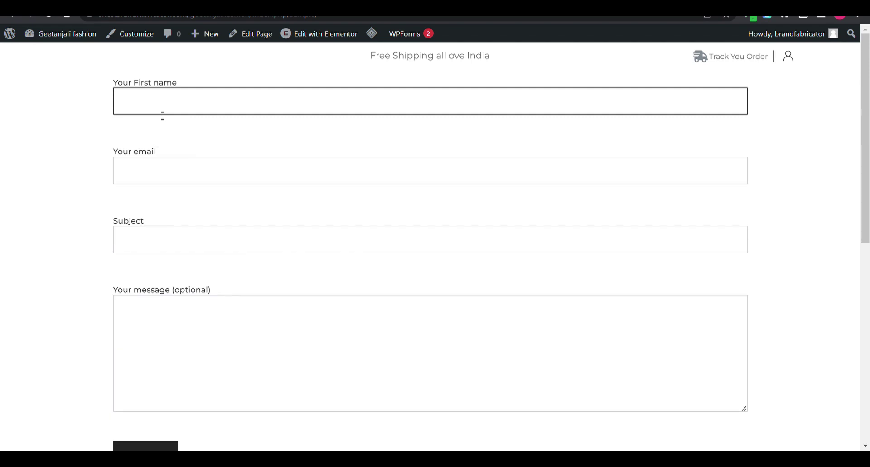
{"action": "type", "text": "pawa"}
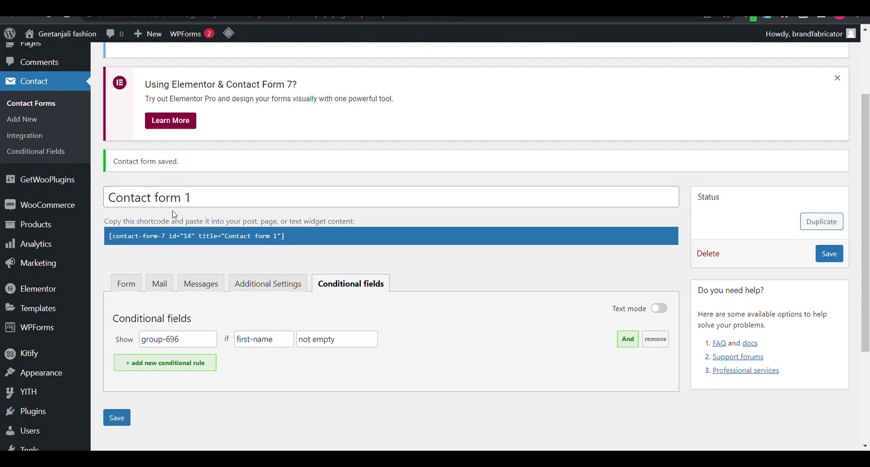
- Reopen the Form tab and click into the template near the [group group-696] second-name field
{"action": "scroll", "coordinate": [175, 214], "scroll_direction": "down", "scroll_amount": 3}
{"action": "left_click", "coordinate": [138, 186]}
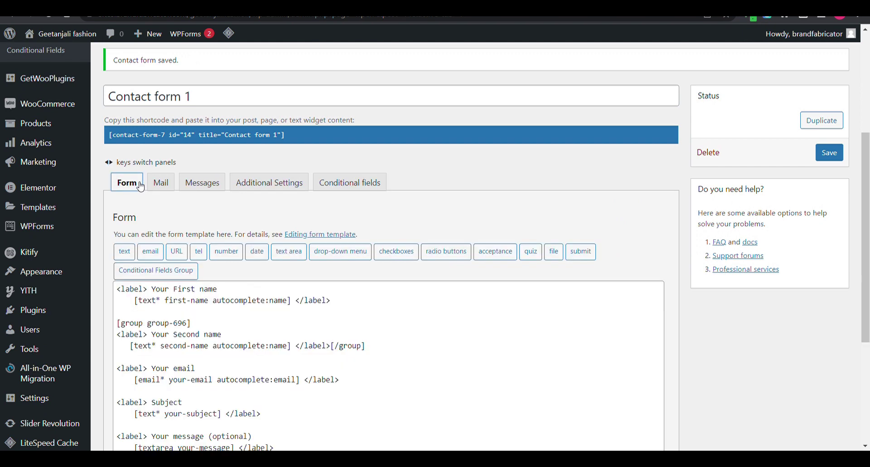
{"action": "scroll", "coordinate": [193, 325], "scroll_direction": "down", "scroll_amount": 2}
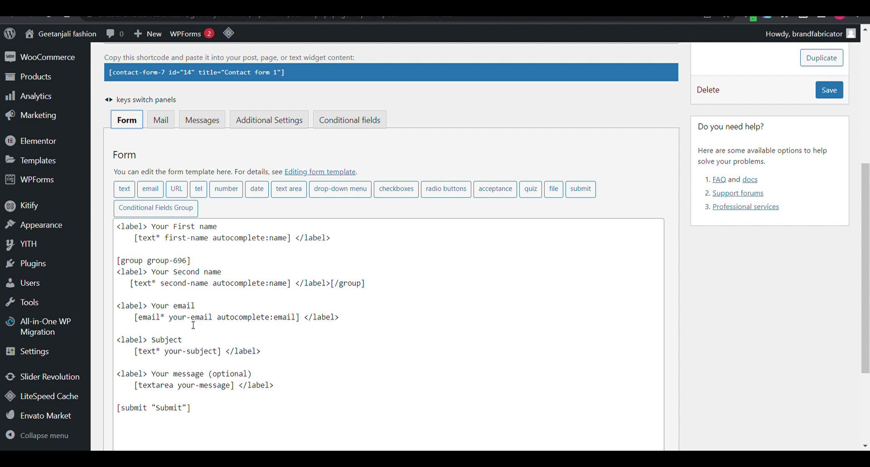
{"action": "left_click", "coordinate": [214, 309]}
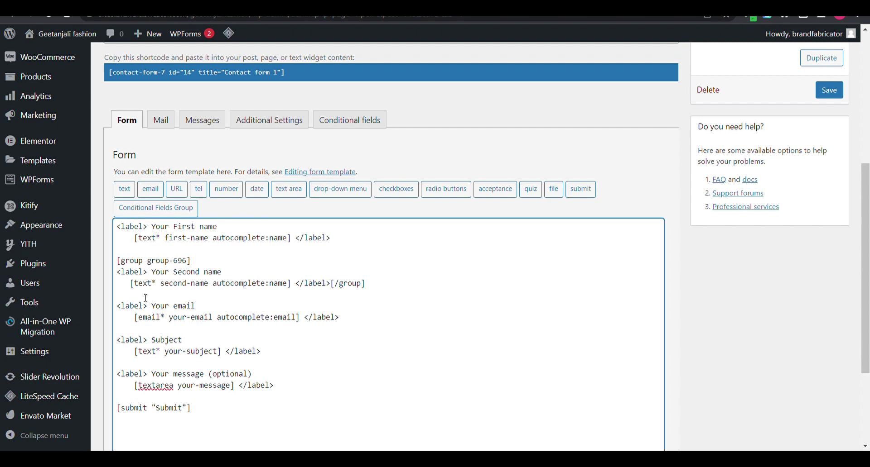
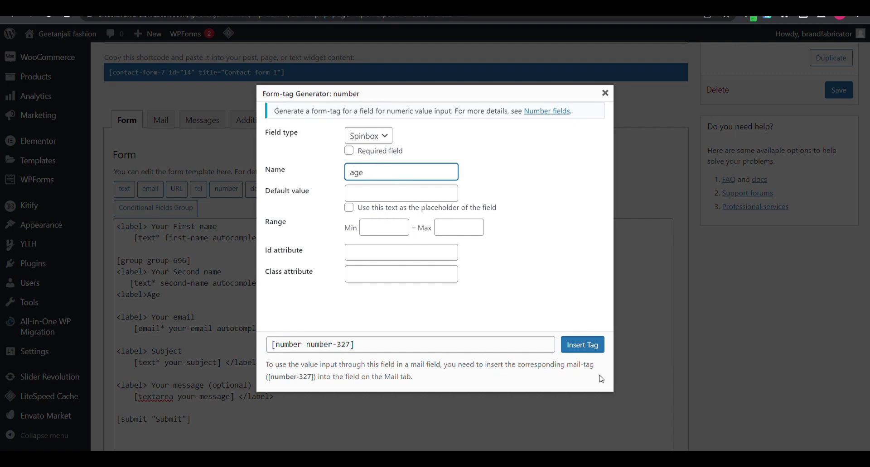
- Insert the [number age] tag inside the Age label, close it with </label>, and add blank lines around it
{"action": "left_click", "coordinate": [582, 344]}
{"action": "type", "text": "</label>"}
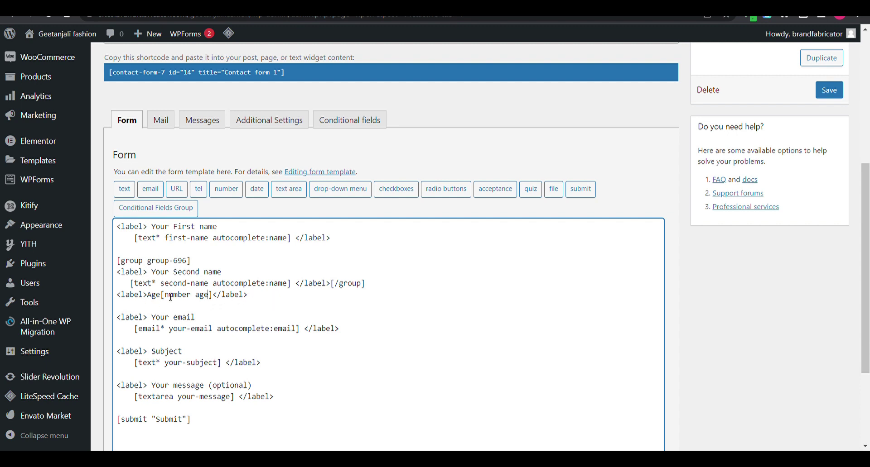
{"action": "key", "text": "Return"}
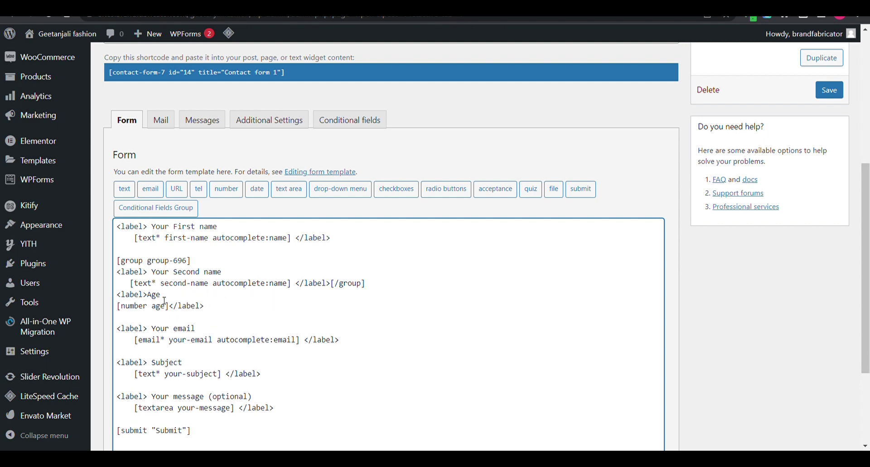
{"action": "key", "text": "Return"}
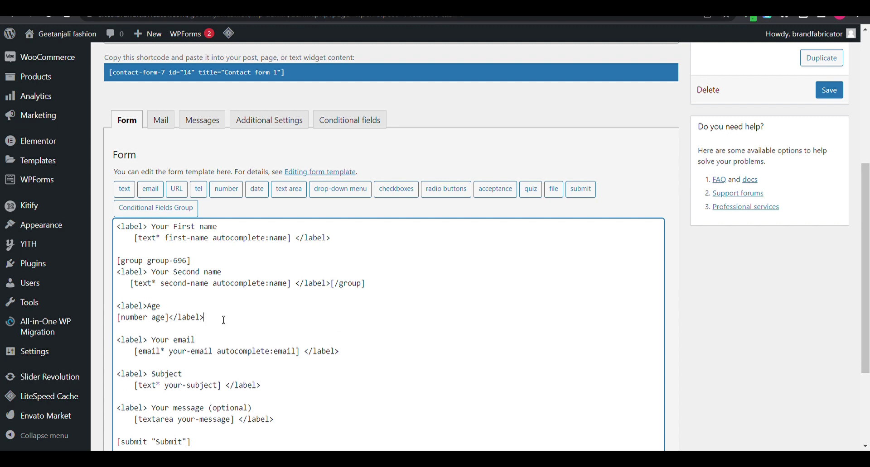
{"action": "key", "text": "Return"}
{"action": "key", "text": "Return"}
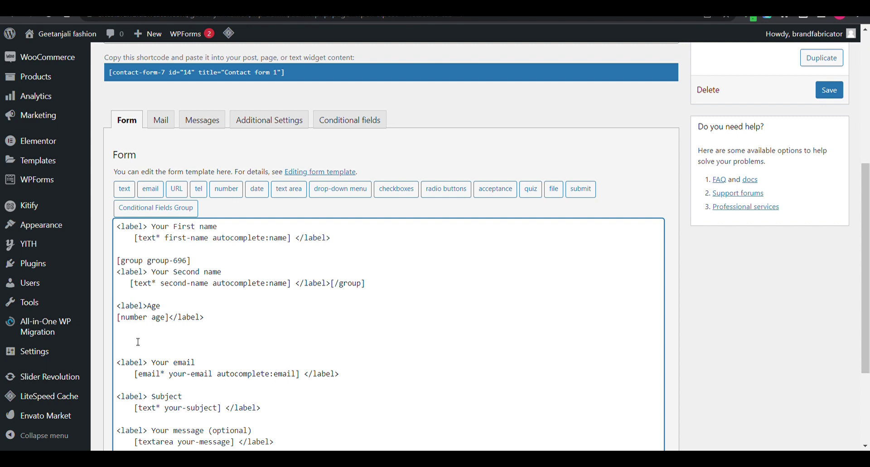
- Insert a group-983 conditional group below Age containing a '<label> Parents Name:' line
{"action": "left_click", "coordinate": [148, 206]}
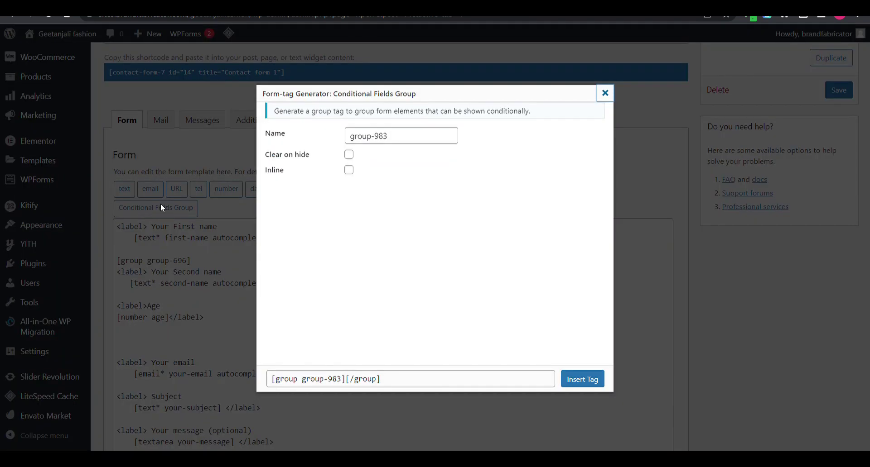
{"action": "left_click", "coordinate": [584, 380]}
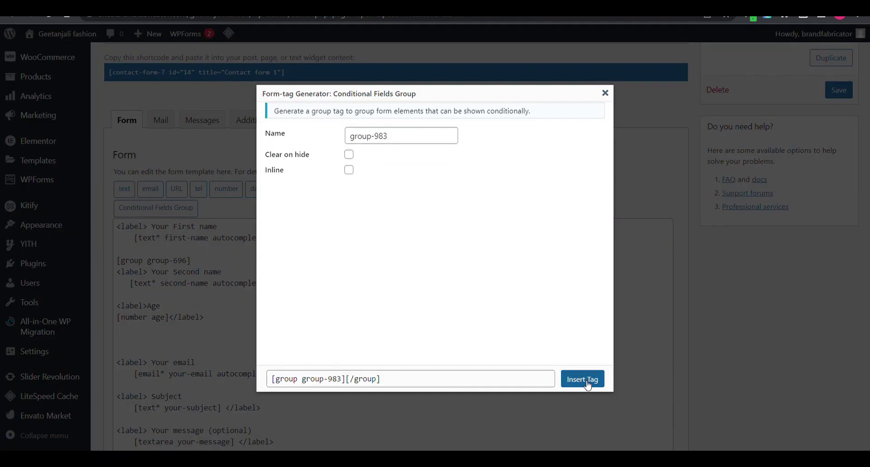
{"action": "key", "text": "Return"}
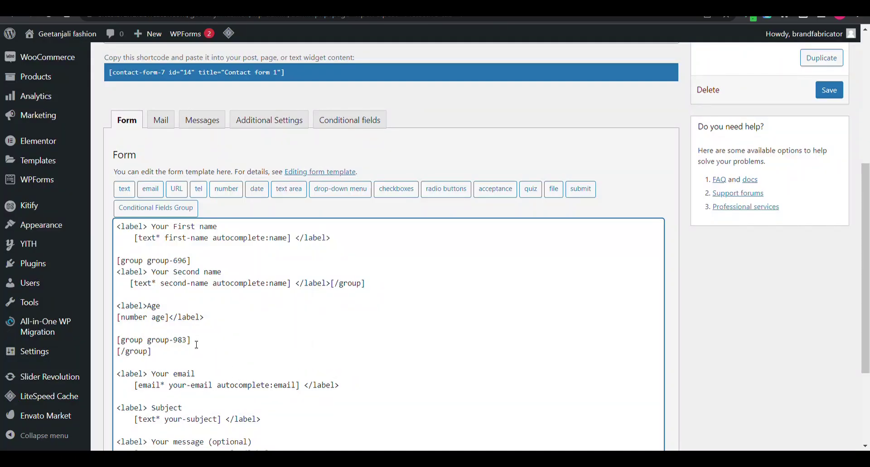
{"action": "key", "text": "Return"}
{"action": "type", "text": "<ab"}
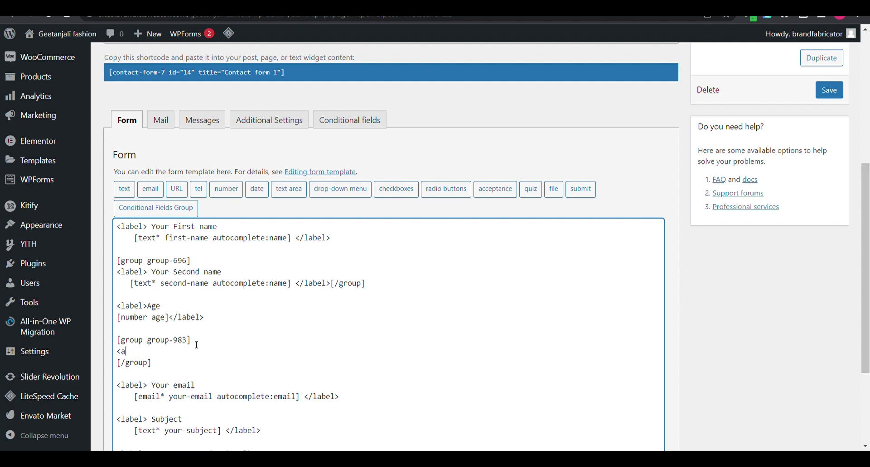
{"action": "key", "text": "BackSpace"}
{"action": "key", "text": "BackSpace"}
{"action": "type", "text": "label> Parents Name:"}
{"action": "key", "text": "Return"}
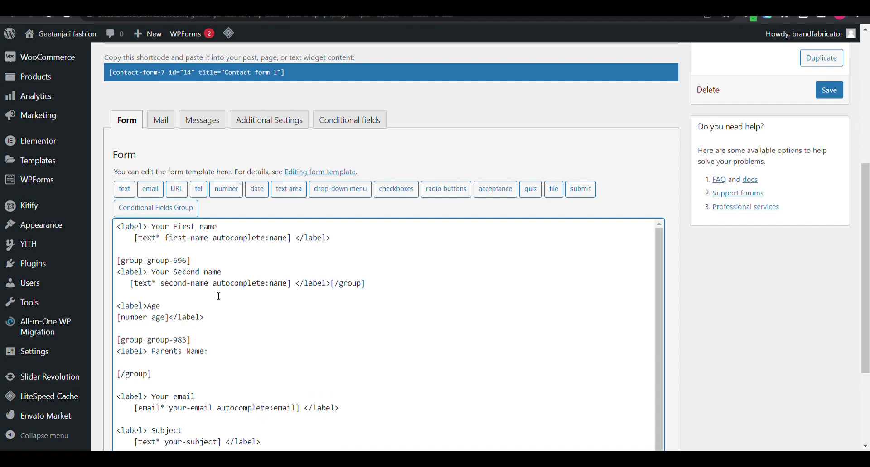
- Add a text field named parent under Parents Name and close the label with </label>
{"action": "left_click", "coordinate": [124, 189]}
{"action": "triple_click", "coordinate": [403, 161]}
{"action": "key", "text": "BackSpace"}
{"action": "type", "text": "parent"}
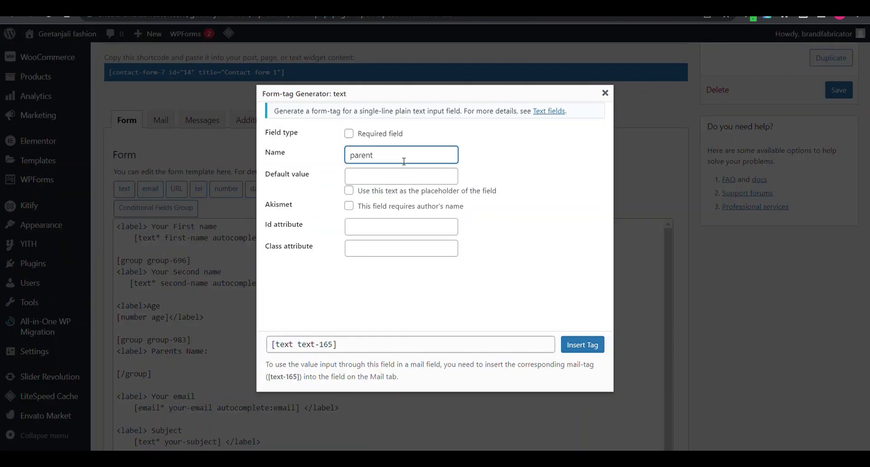
{"action": "left_click", "coordinate": [584, 345]}
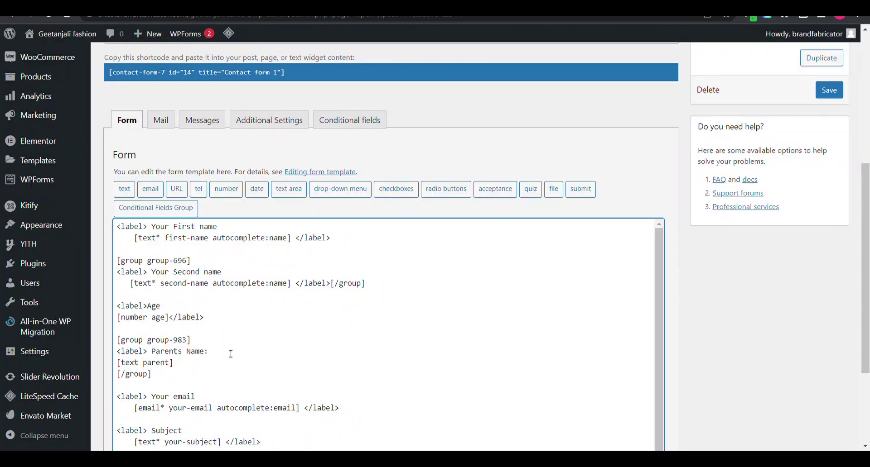
{"action": "key", "text": "Return"}
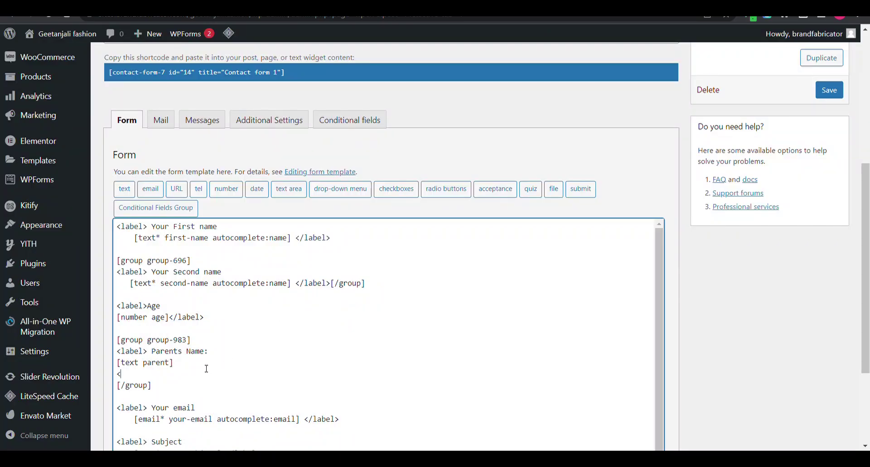
{"action": "type", "text": "</label>"}
- Save Contact form 1, reload the contact page and check the new Age field below First name
{"action": "left_click", "coordinate": [829, 91]}
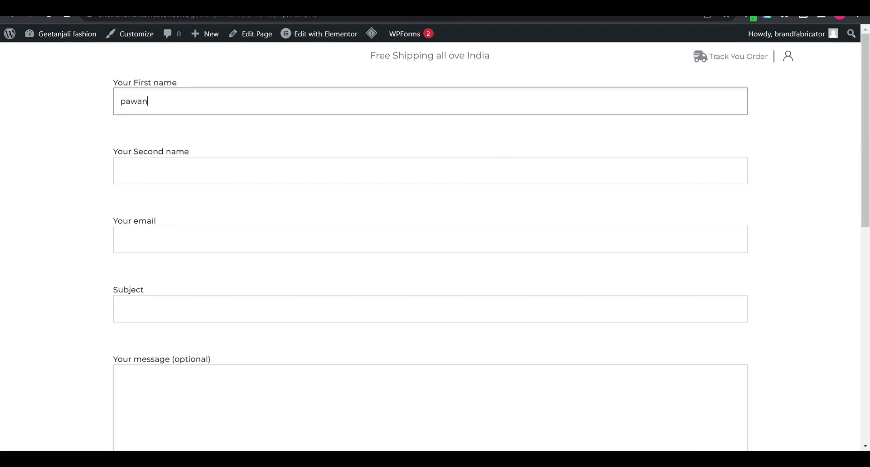
{"action": "left_click", "coordinate": [49, 15]}
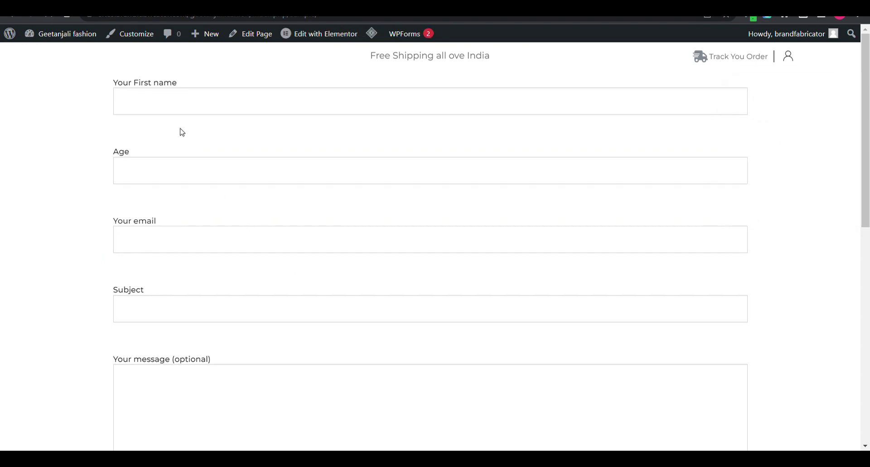
{"action": "left_click", "coordinate": [164, 114]}
{"action": "left_click", "coordinate": [147, 170]}
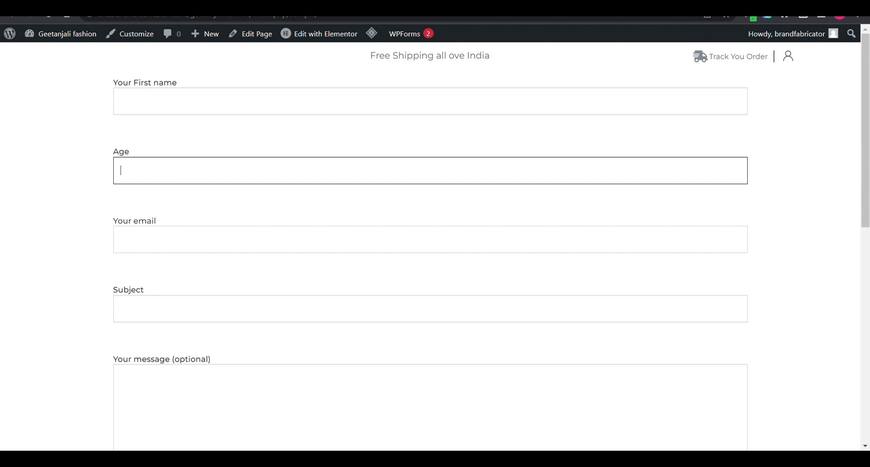
{"action": "key", "text": "ctrl+Tab"}
- Add a second conditional rule that shows group-983
{"action": "scroll", "coordinate": [161, 367], "scroll_direction": "down", "scroll_amount": 3}
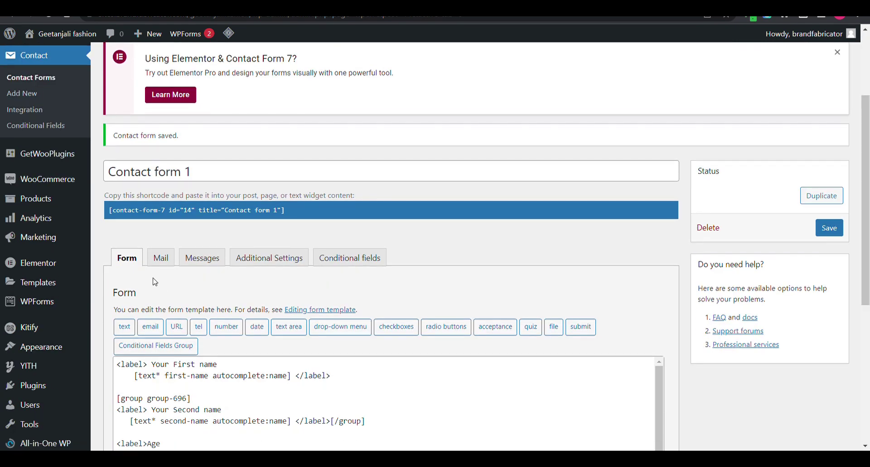
{"action": "scroll", "coordinate": [161, 367], "scroll_direction": "down", "scroll_amount": 3}
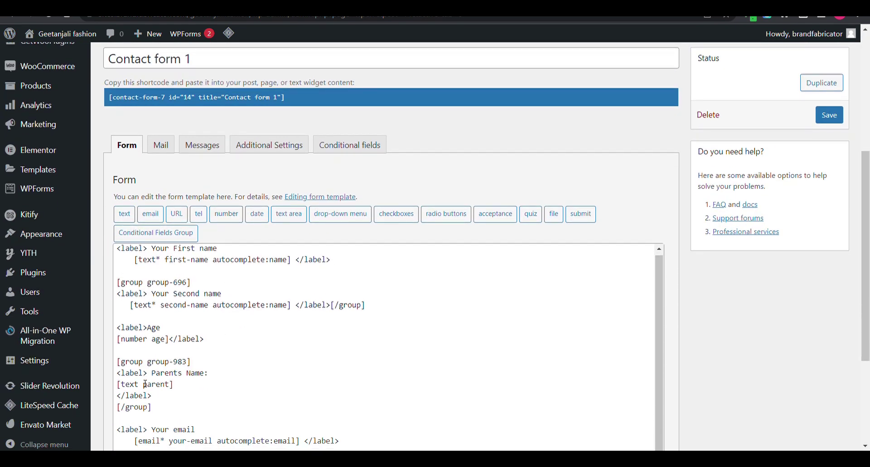
{"action": "scroll", "coordinate": [167, 310], "scroll_direction": "down", "scroll_amount": 1}
{"action": "left_click_drag", "start_coordinate": [147, 344], "coordinate": [191, 343]}
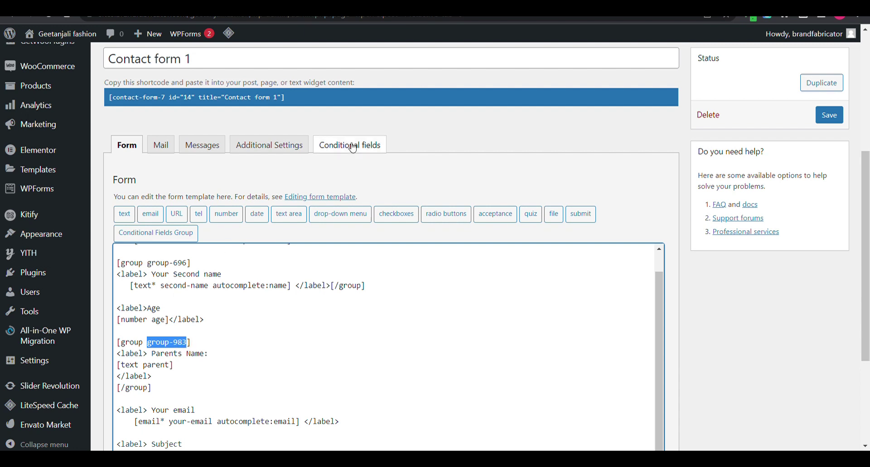
{"action": "left_click", "coordinate": [350, 145]}
{"action": "left_click", "coordinate": [160, 225]}
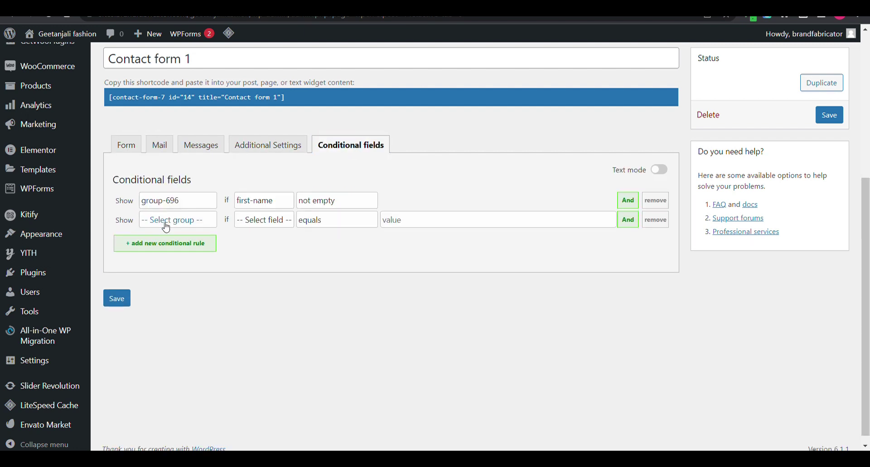
{"action": "left_click", "coordinate": [167, 226]}
{"action": "left_click", "coordinate": [170, 264]}
- Make the group-983 rule trigger when age is less than or equals 18, and save the form
{"action": "left_click", "coordinate": [126, 146]}
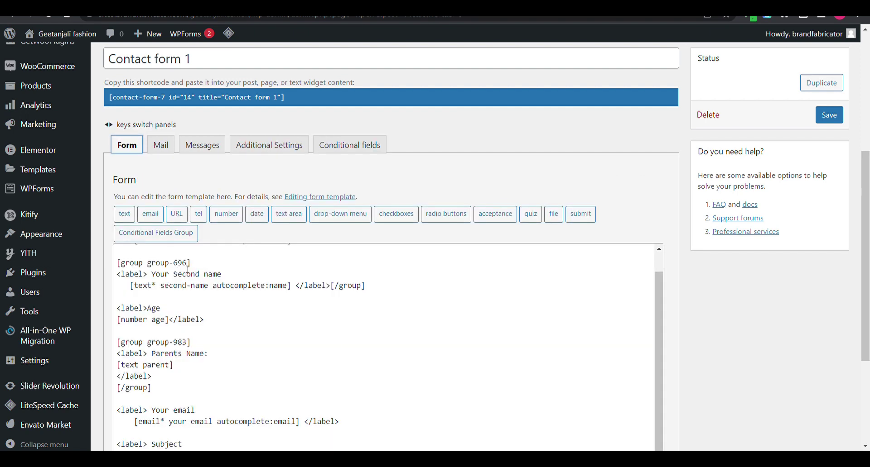
{"action": "scroll", "coordinate": [189, 279], "scroll_direction": "down", "scroll_amount": 2}
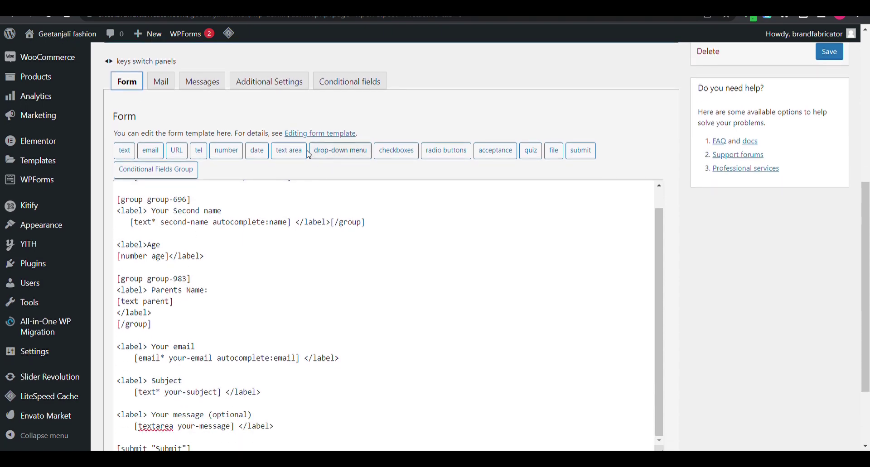
{"action": "left_click", "coordinate": [341, 80]}
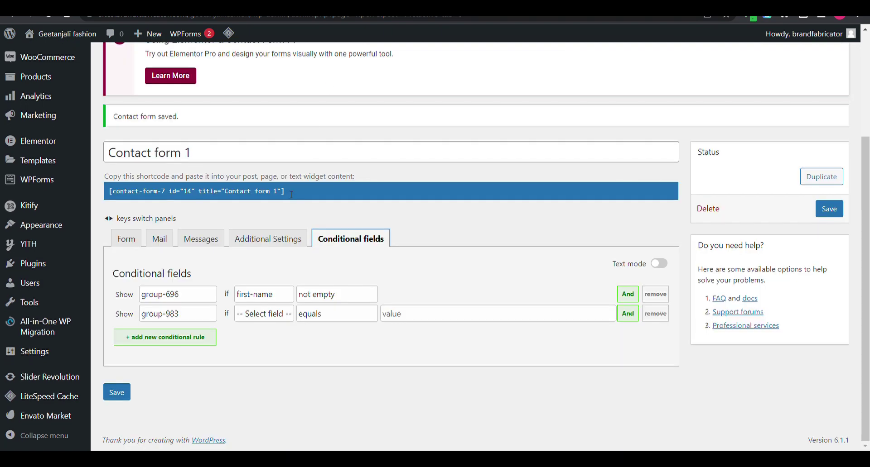
{"action": "left_click", "coordinate": [281, 317]}
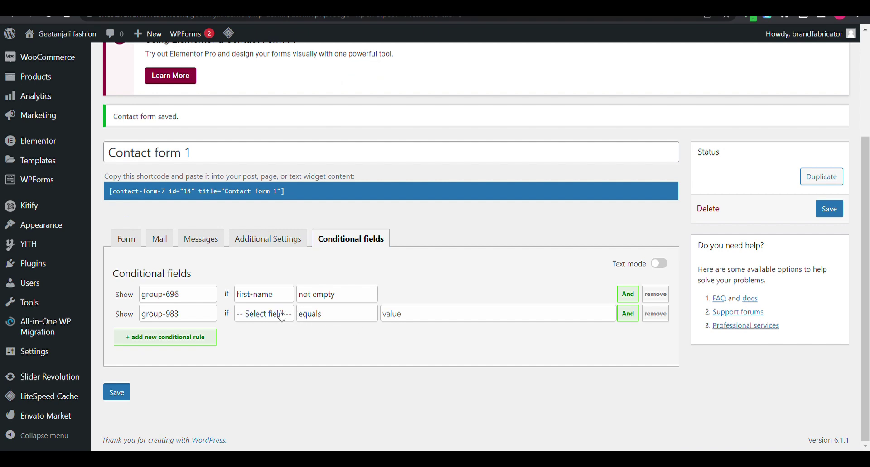
{"action": "left_click", "coordinate": [250, 368]}
{"action": "left_click", "coordinate": [331, 377]}
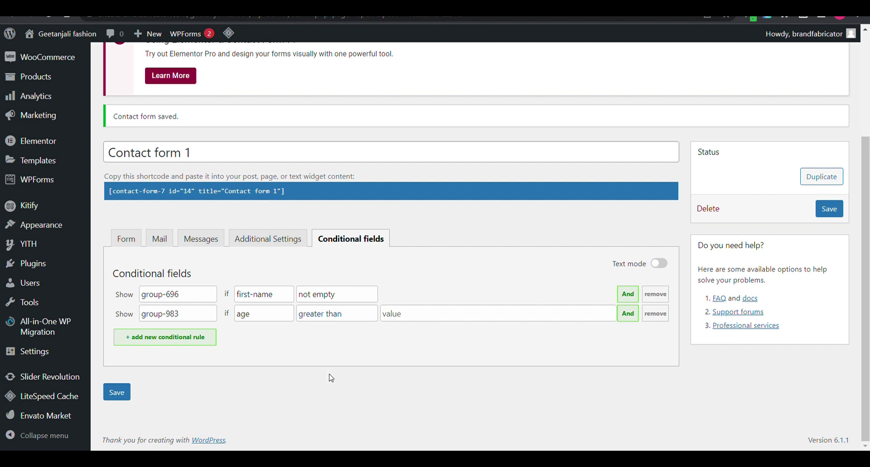
{"action": "left_click", "coordinate": [421, 315]}
{"action": "type", "text": "18"}
{"action": "left_click", "coordinate": [327, 408]}
{"action": "left_click", "coordinate": [406, 312]}
{"action": "key", "text": "BackSpace"}
{"action": "type", "text": "8"}
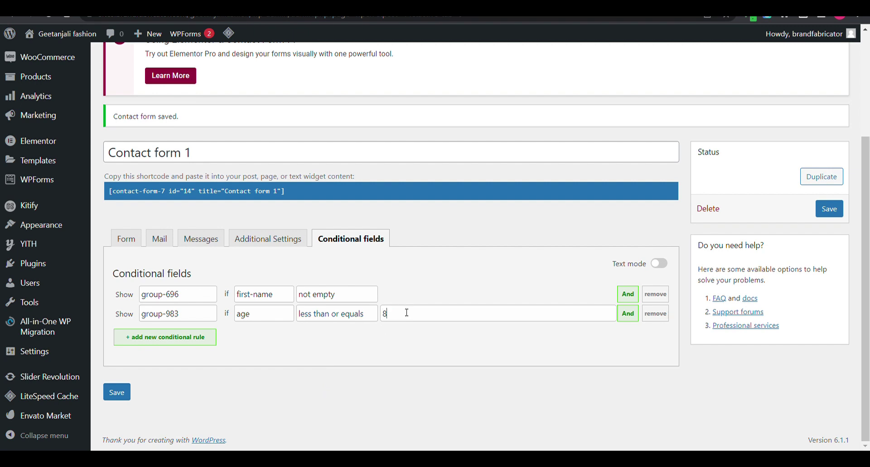
{"action": "key", "text": "BackSpace"}
{"action": "type", "text": "18"}
{"action": "left_click", "coordinate": [828, 209]}
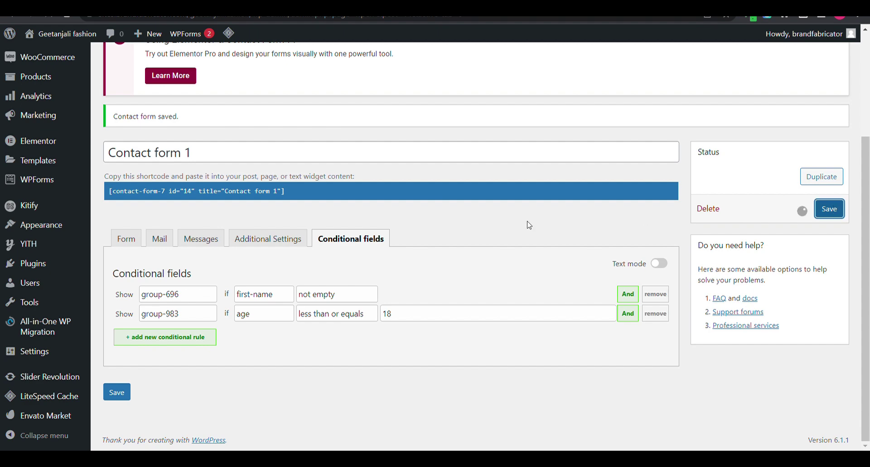
- Reload the live contact form and fill in a first name and a second name
{"action": "left_click", "coordinate": [56, 17]}
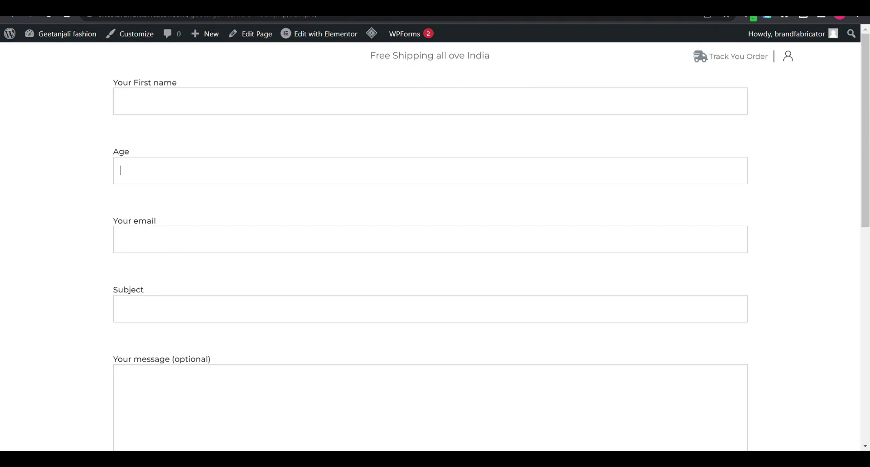
{"action": "left_click", "coordinate": [51, 17]}
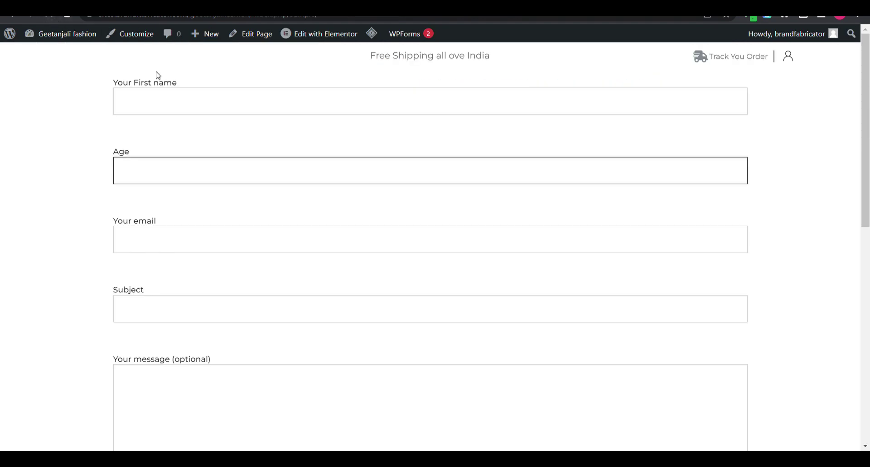
{"action": "left_click", "coordinate": [174, 109]}
{"action": "type", "text": "an"}
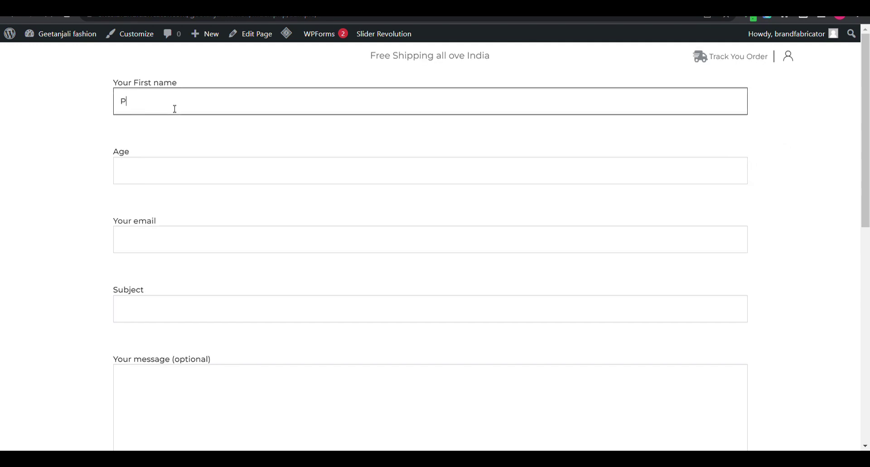
{"action": "key", "text": "BackSpace"}
{"action": "key", "text": "BackSpace"}
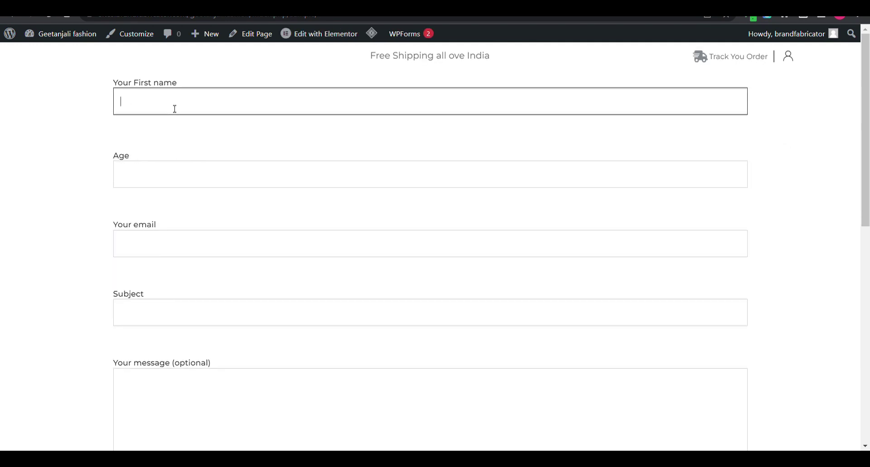
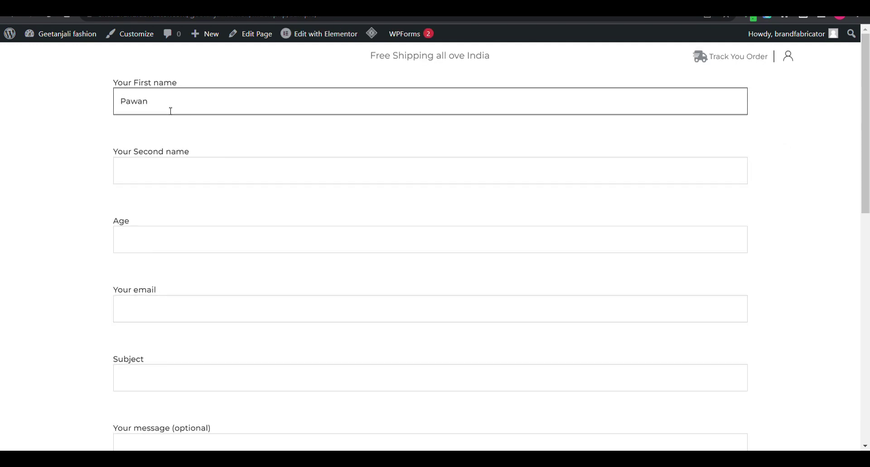
{"action": "left_click", "coordinate": [134, 171]}
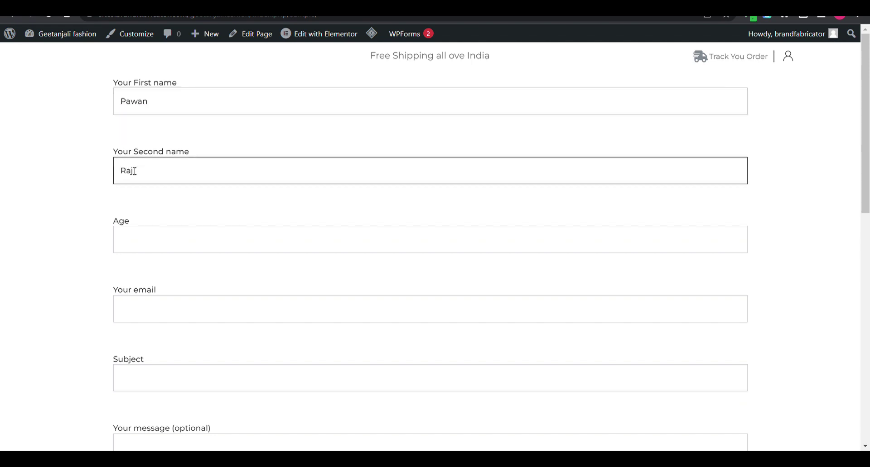
- Enter ages 9, 29, 2 and 30, checking Parents Name shows only for 18 or under
{"action": "left_click", "coordinate": [151, 235]}
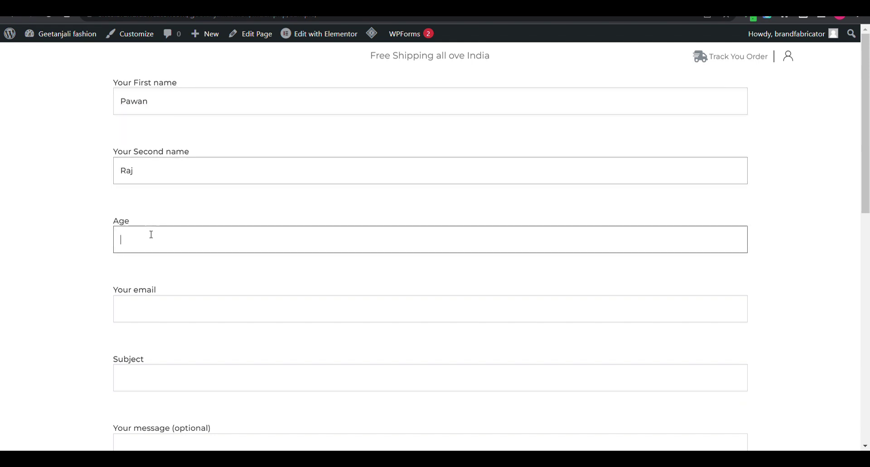
{"action": "type", "text": "9"}
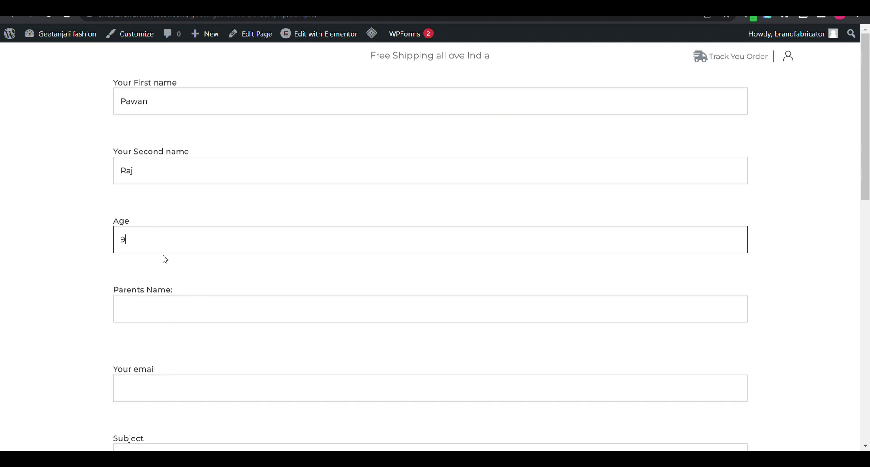
{"action": "key", "text": "BackSpace"}
{"action": "type", "text": "29"}
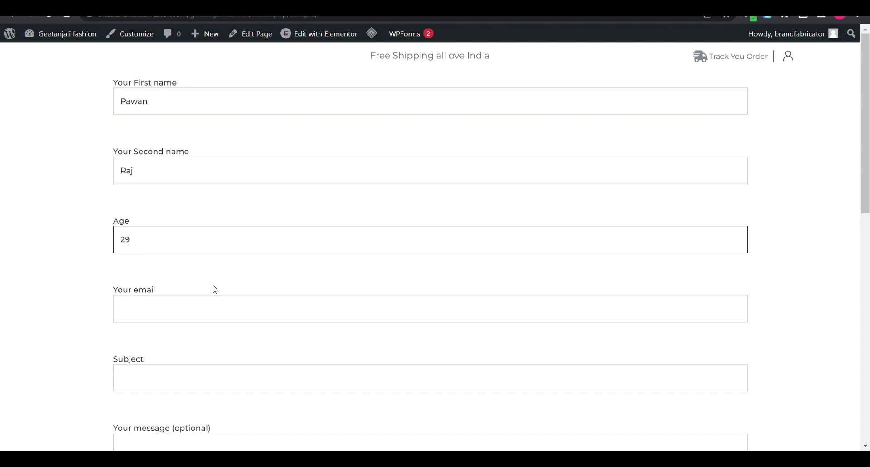
{"action": "key", "text": "BackSpace"}
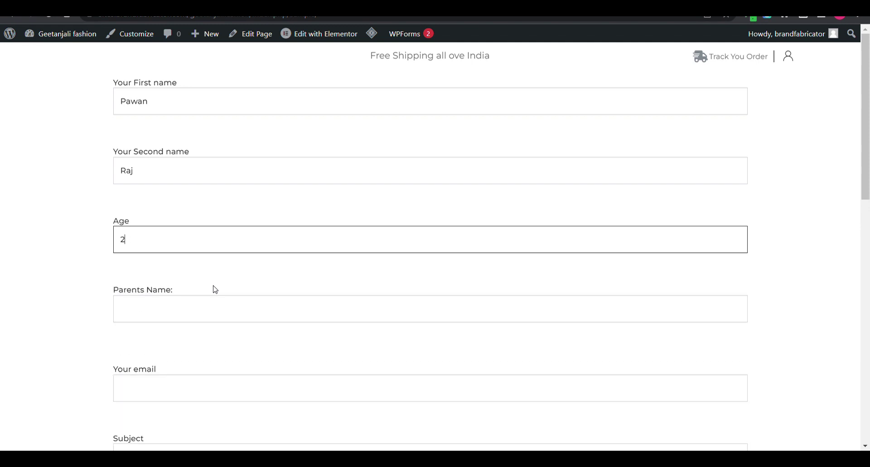
{"action": "key", "text": "BackSpace"}
{"action": "type", "text": "30"}
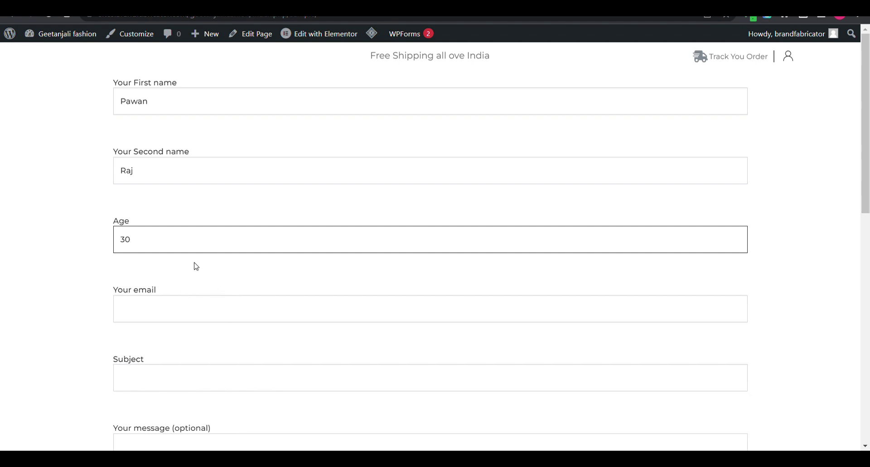
{"action": "scroll", "coordinate": [194, 266], "scroll_direction": "down", "scroll_amount": 7}
{"action": "scroll", "coordinate": [196, 267], "scroll_direction": "up", "scroll_amount": 8}
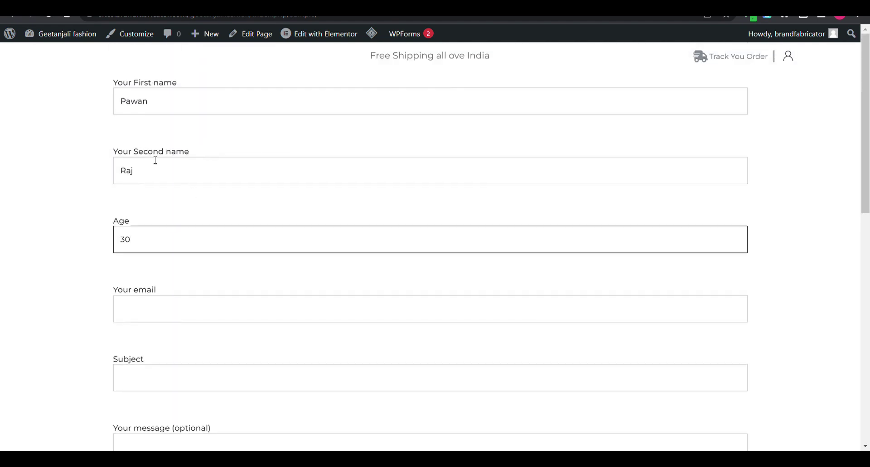